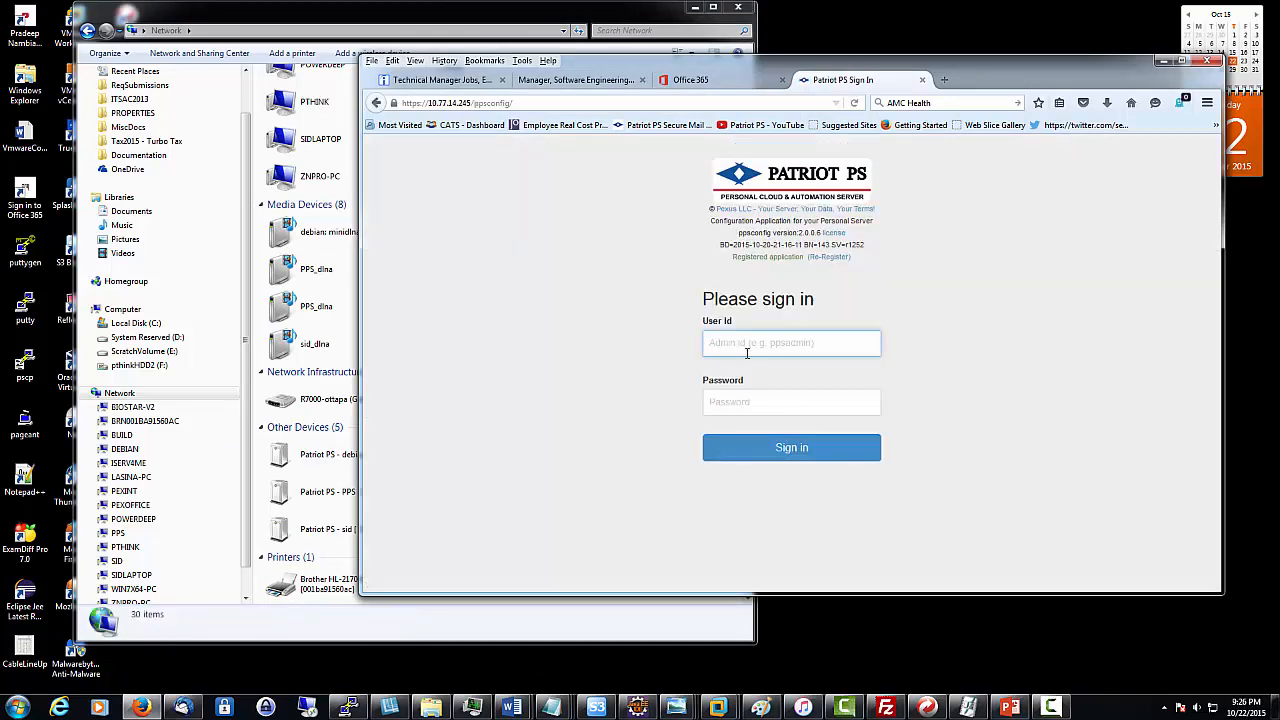
- Sign in with the saved admin user id and open the Personal Cloud configuration page
left_click(740, 343)
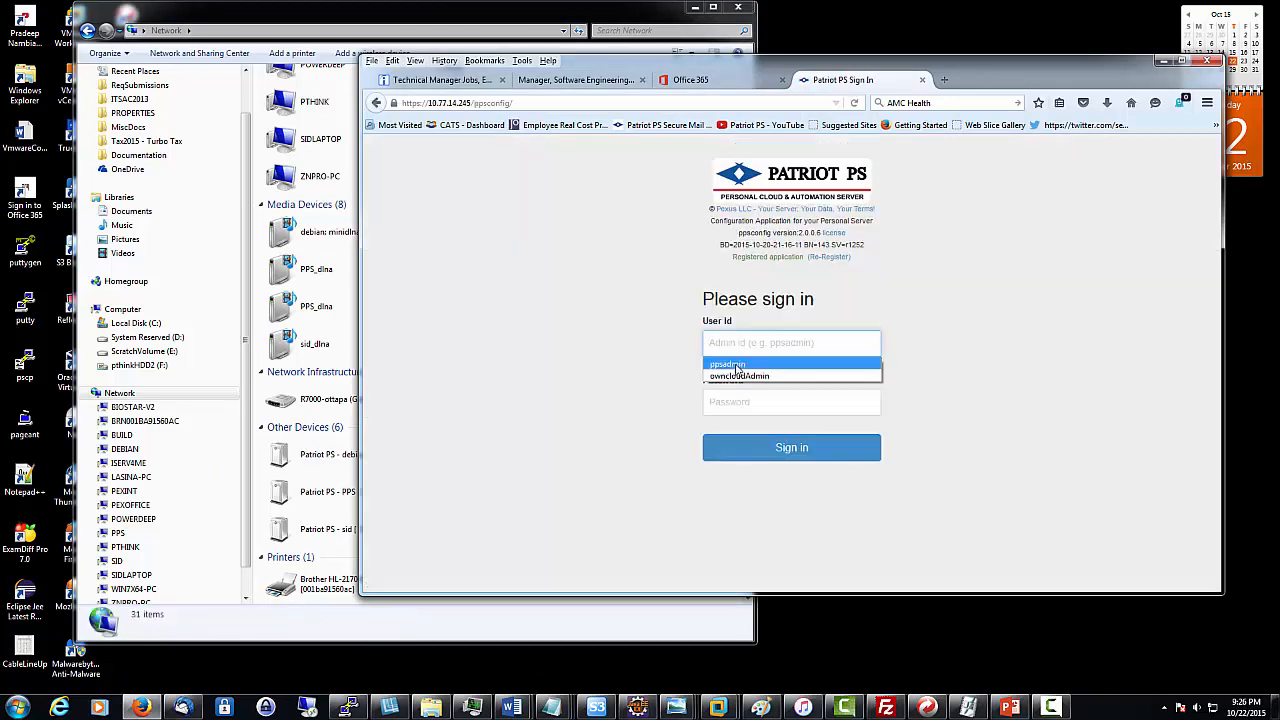
left_click(740, 364)
left_click(771, 448)
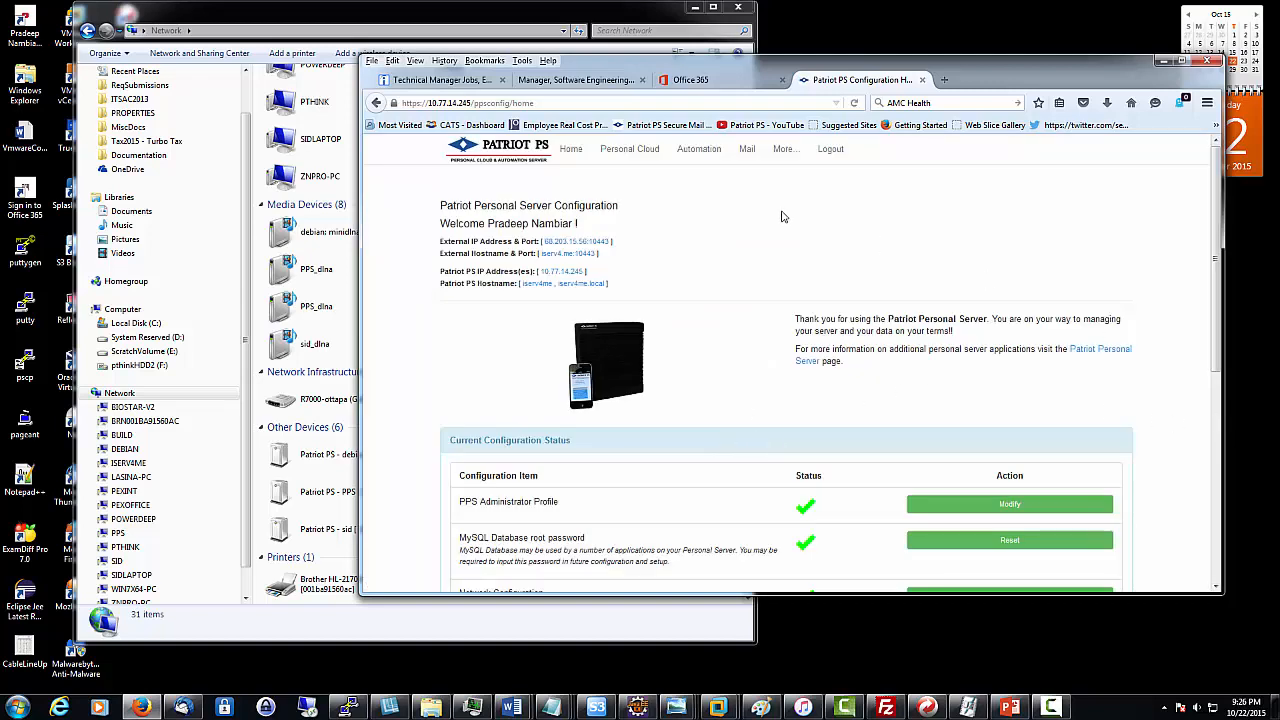
left_click(645, 156)
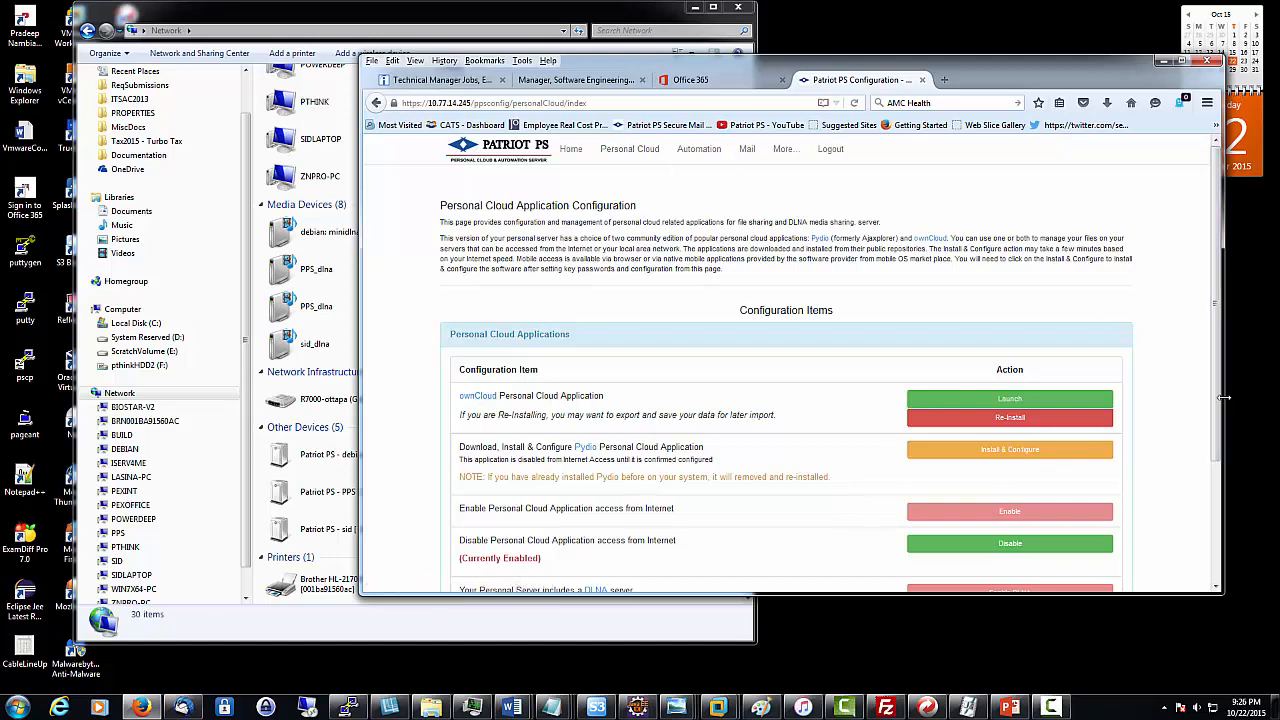
left_click_drag(1221, 398, 1007, 398)
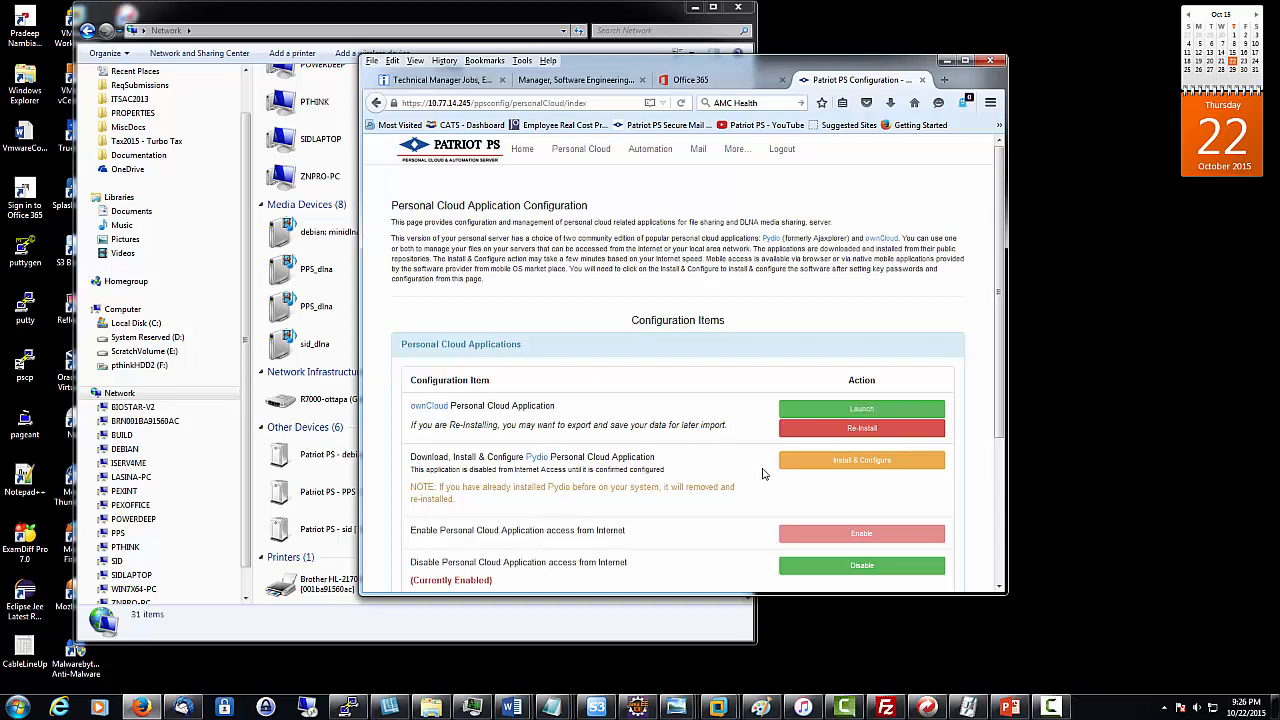
- Install Pydio on a PostgreSQL database, entering and confirming the pydio database password
left_click(835, 468)
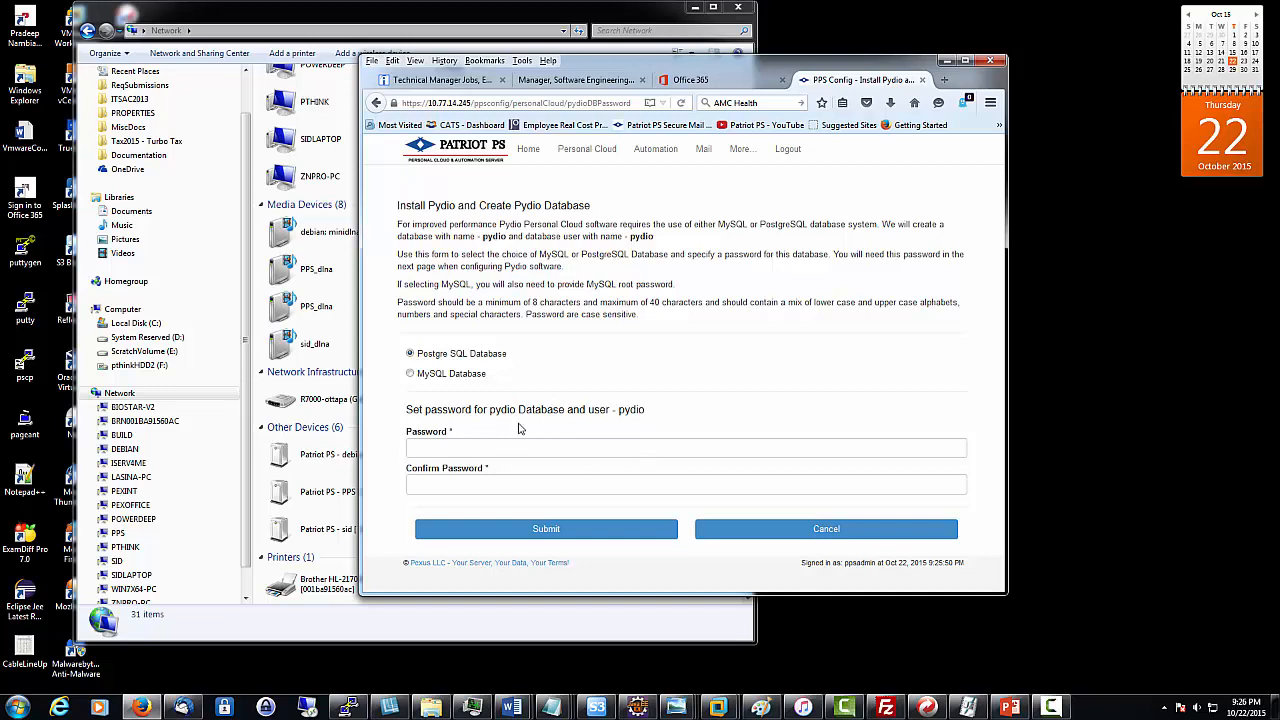
left_click(440, 449)
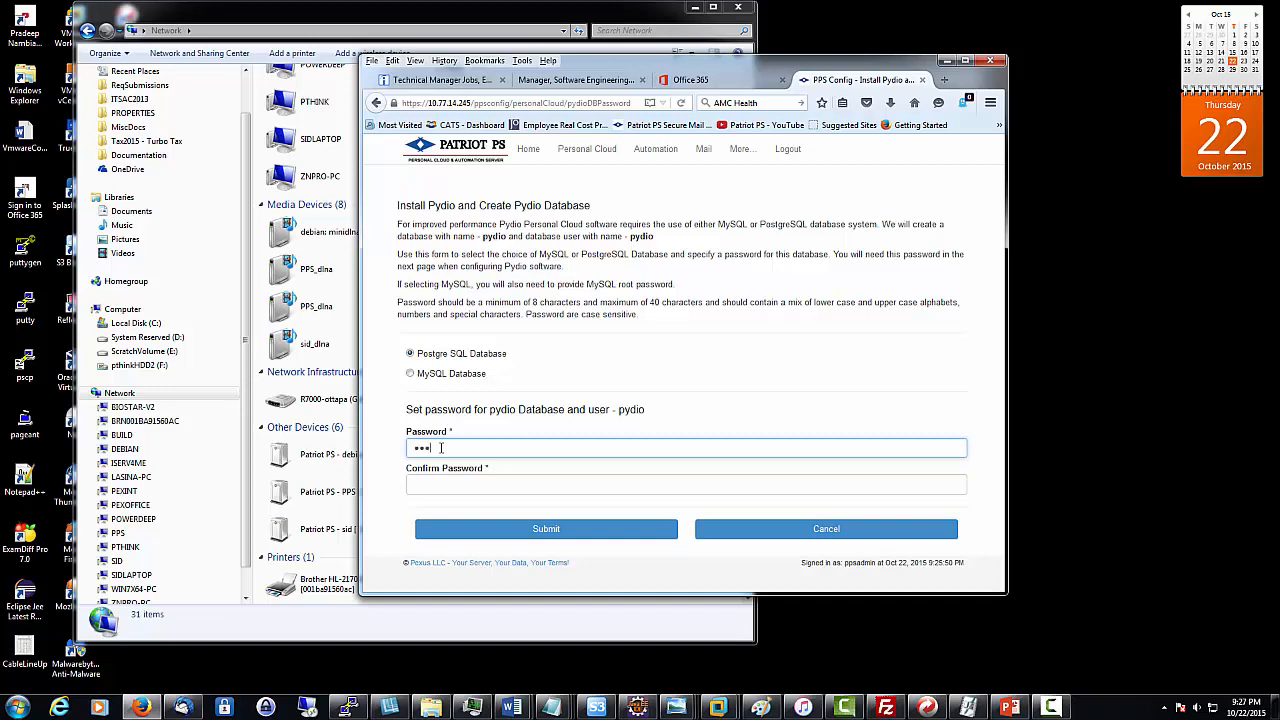
key("Tab")
type("*")
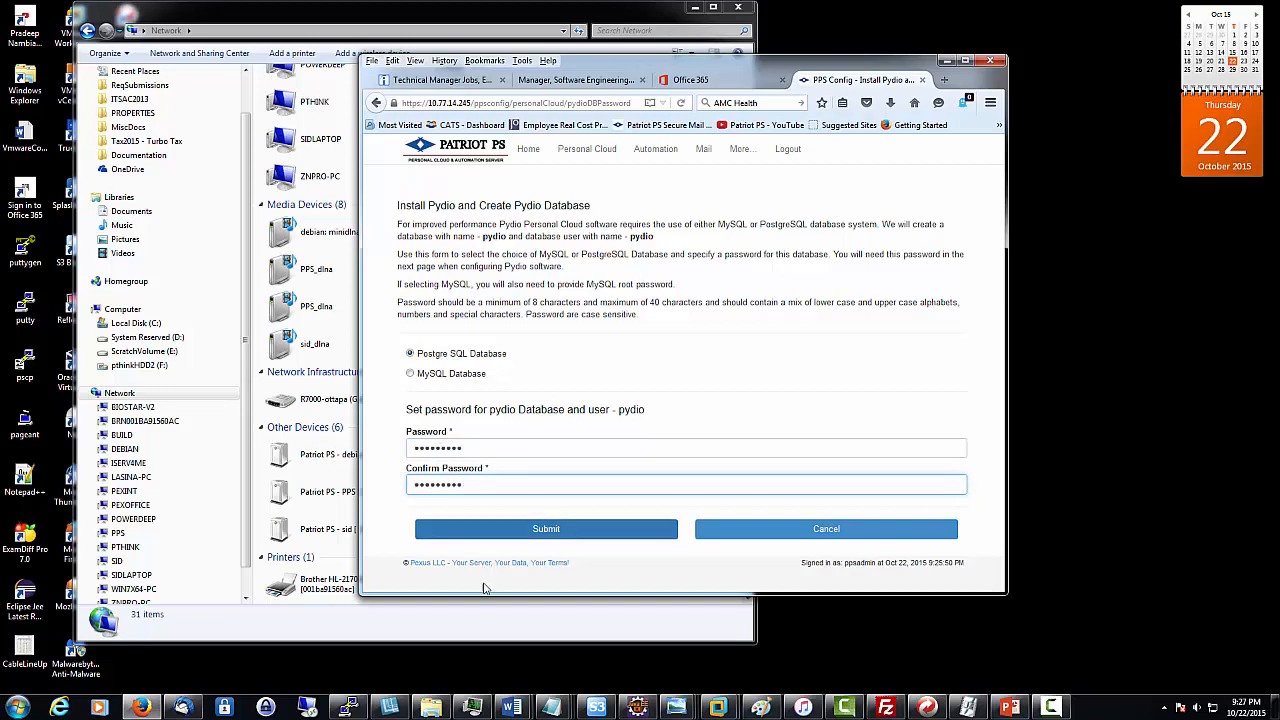
left_click(533, 530)
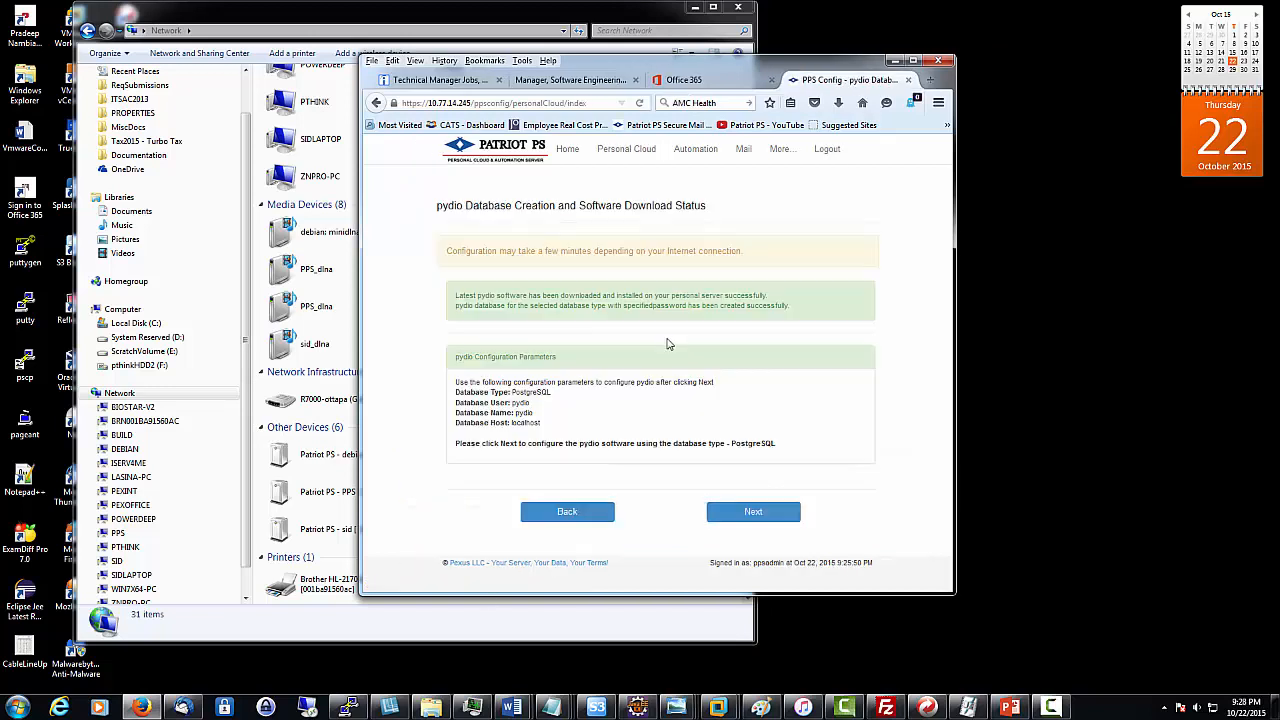
- Continue to Pydio configuration and review the Diagnostic Tool's two warnings and OK checks
left_click(765, 514)
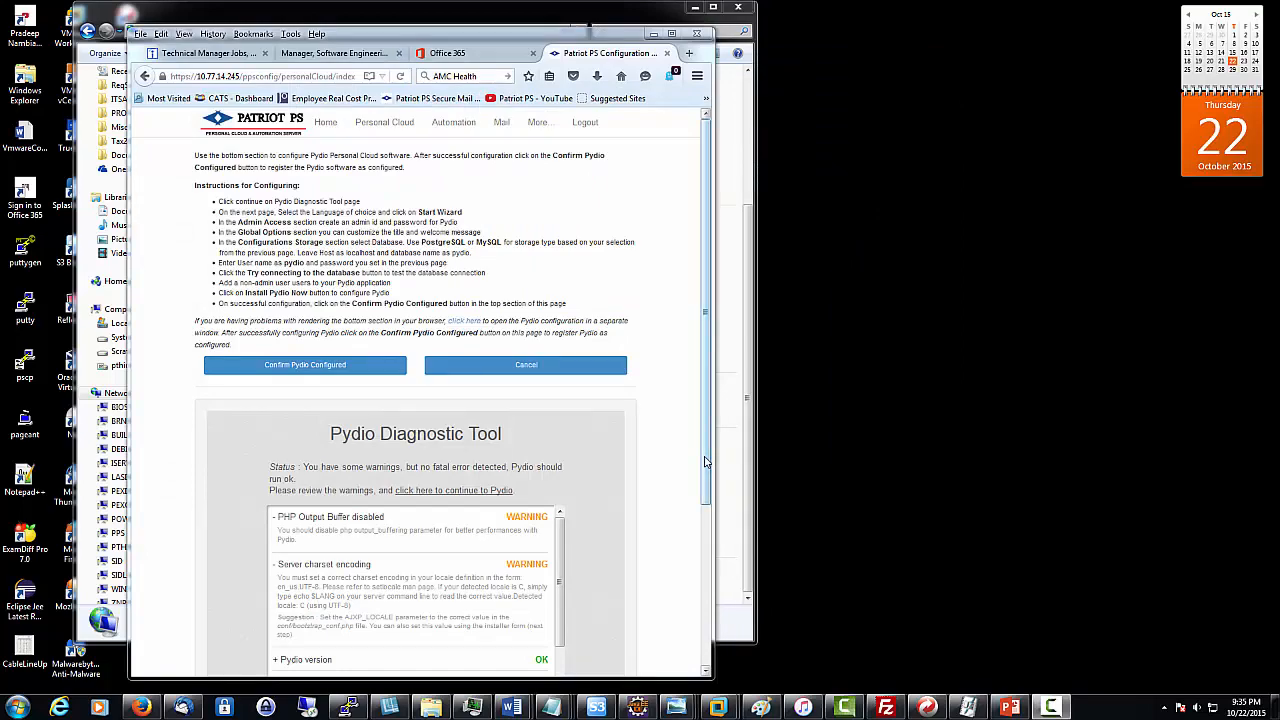
left_click_drag(705, 462, 705, 581)
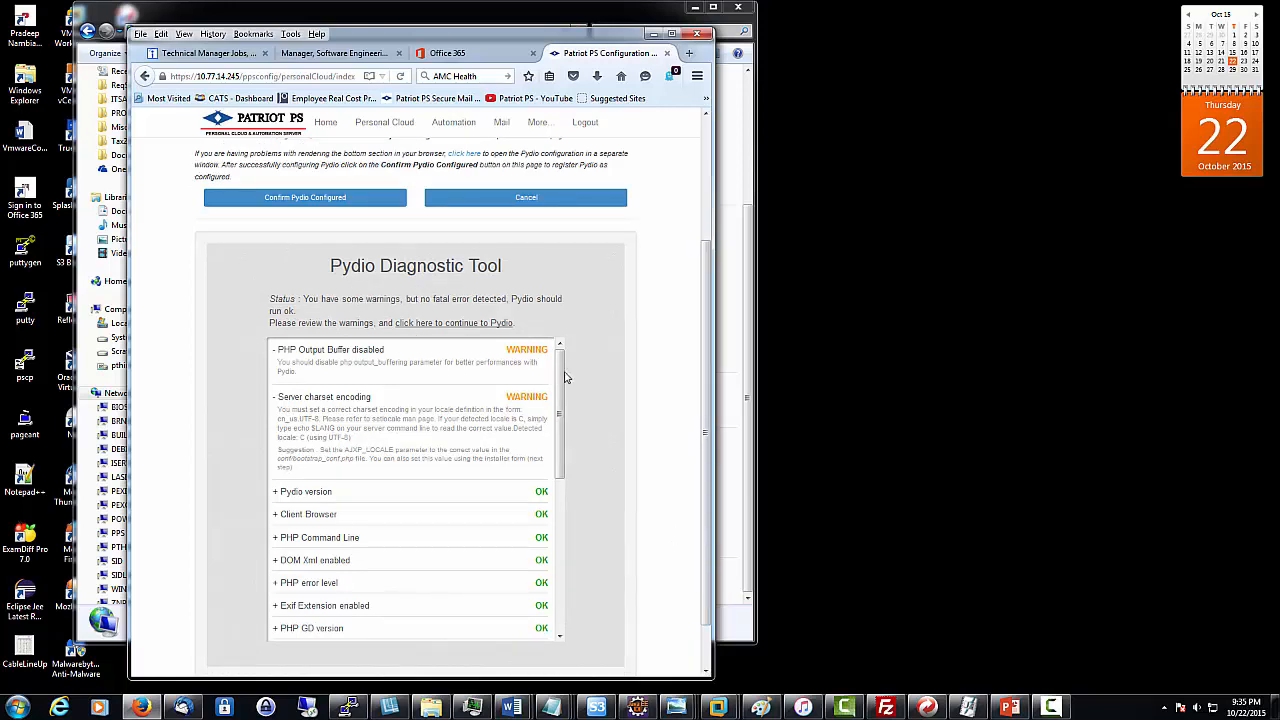
left_click_drag(562, 388, 564, 362)
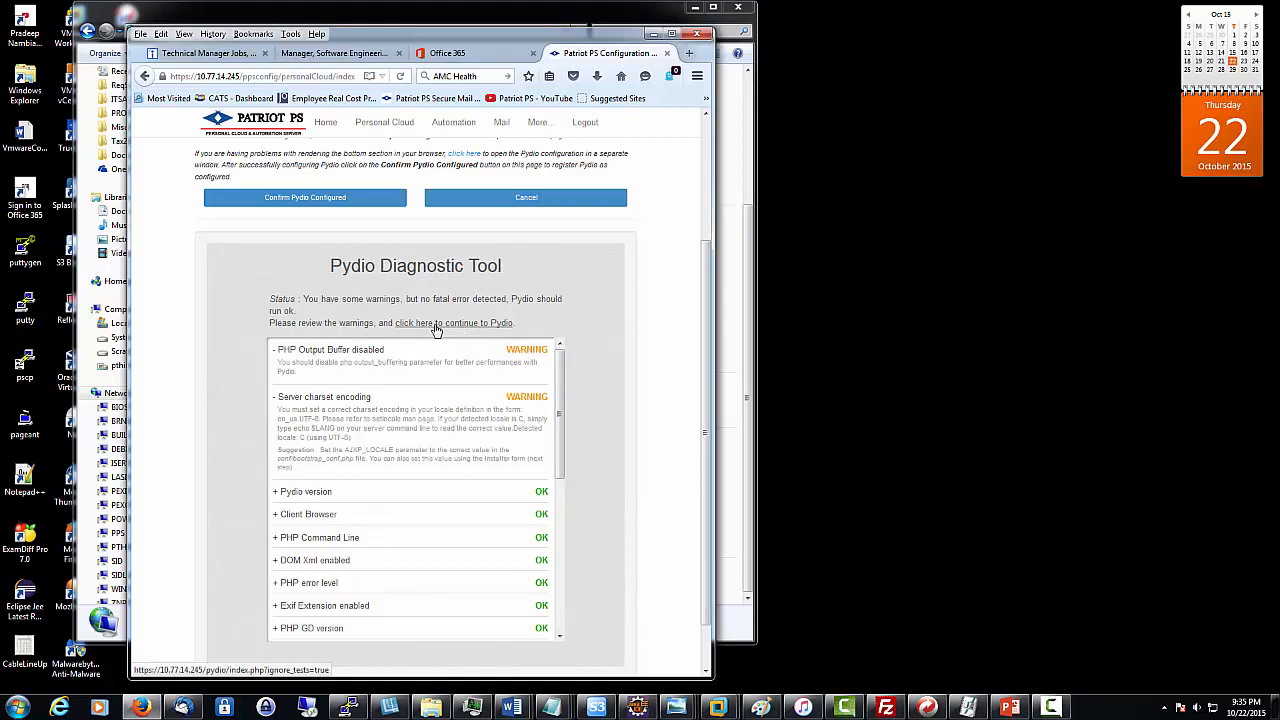
- Start the Pydio setup wizard and create admin login 'pyuioAdmin' with a password
left_click(451, 323)
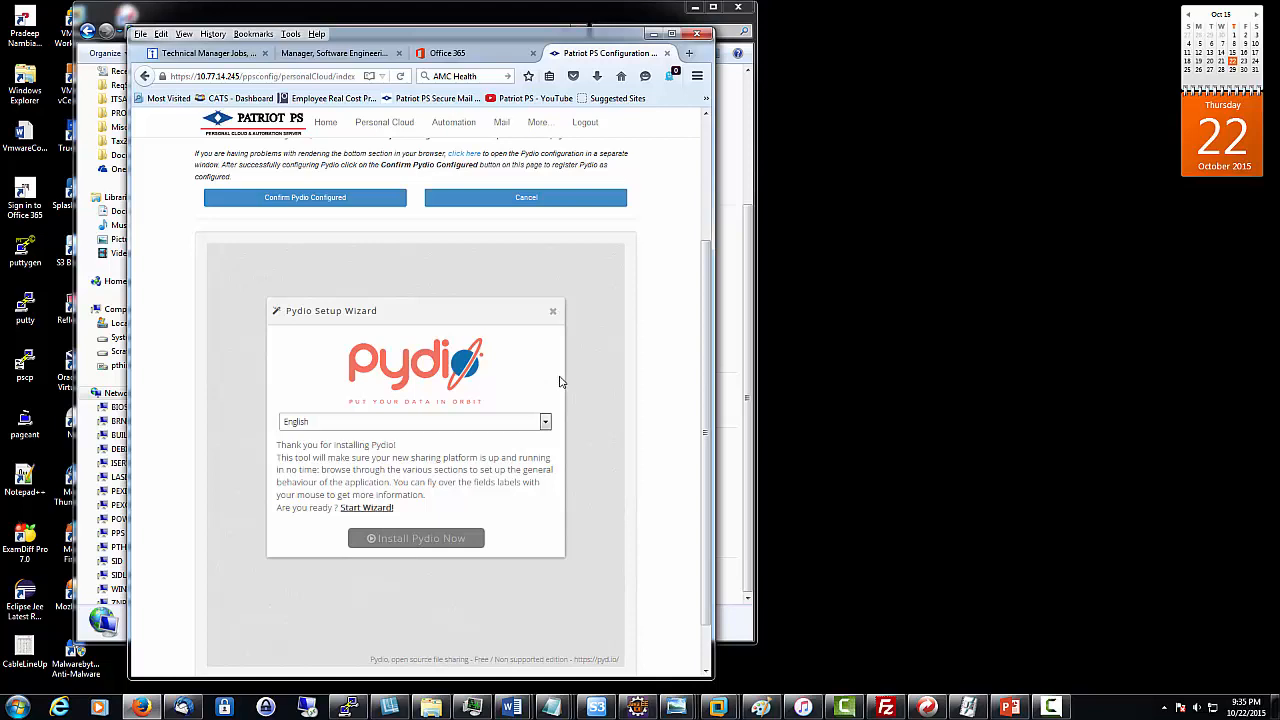
left_click(360, 508)
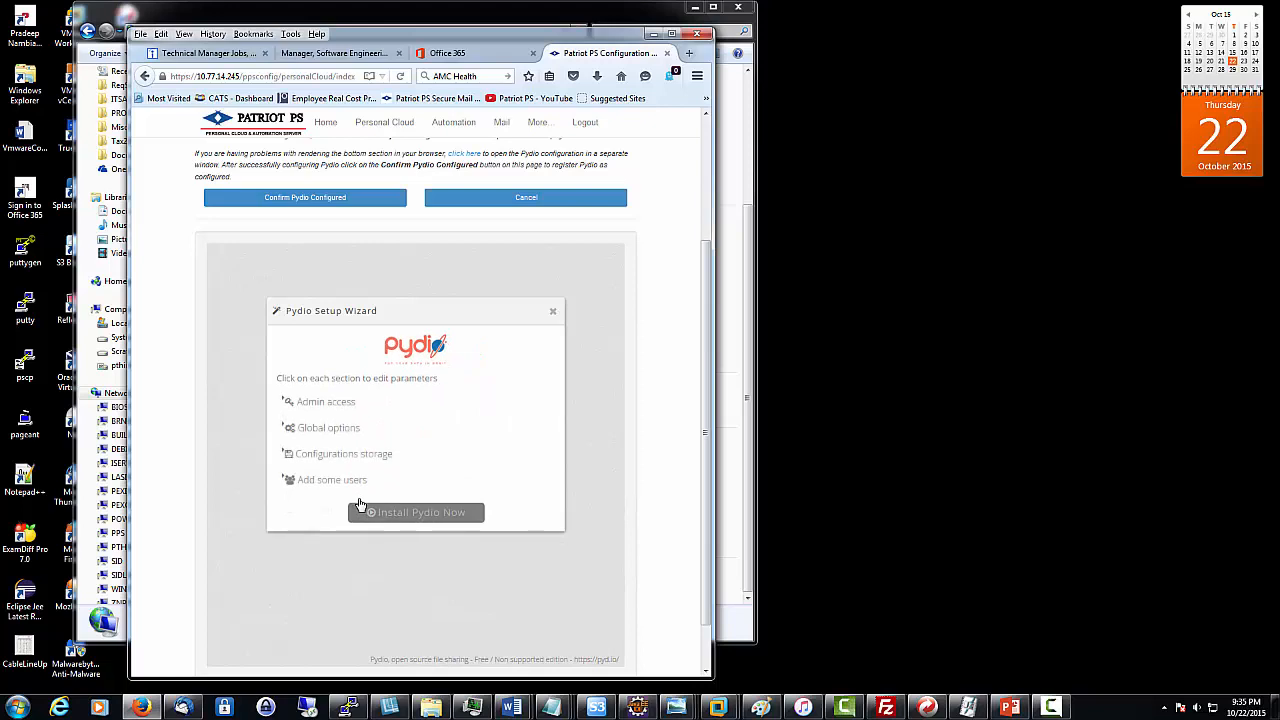
left_click(308, 417)
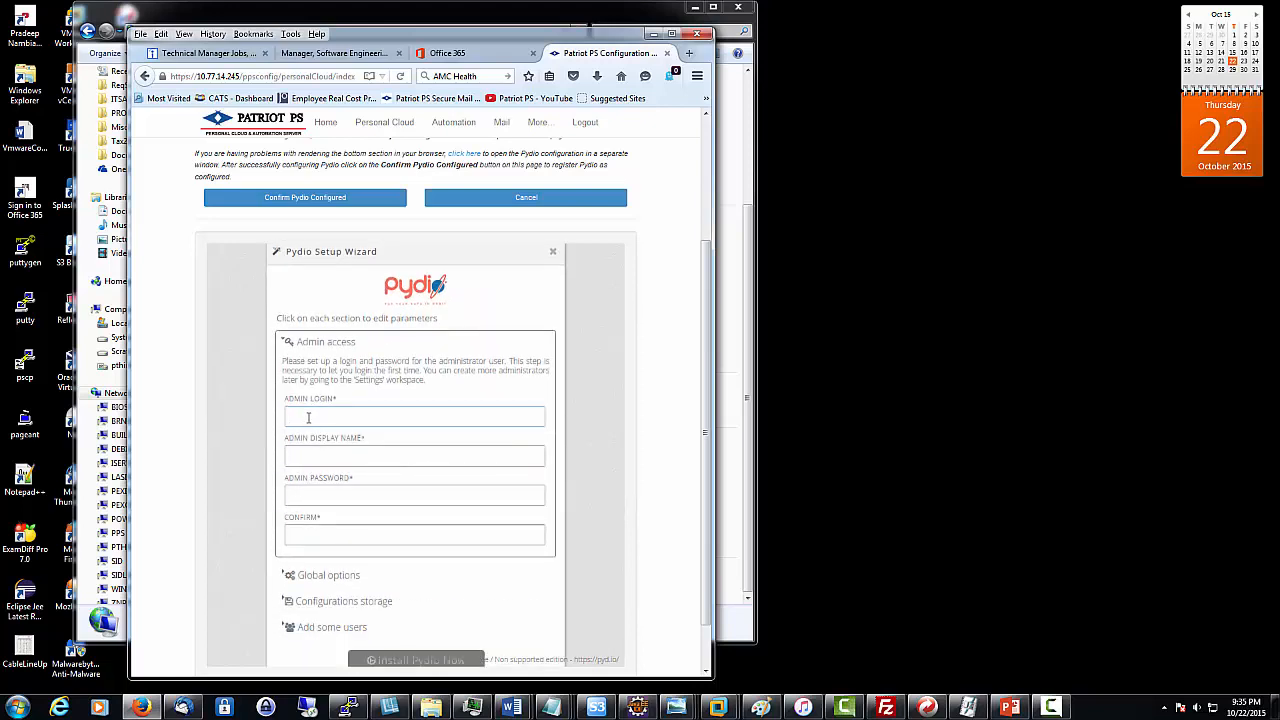
type("pyu")
type("ioAdmin")
key("Tab")
key("Tab")
type("•")
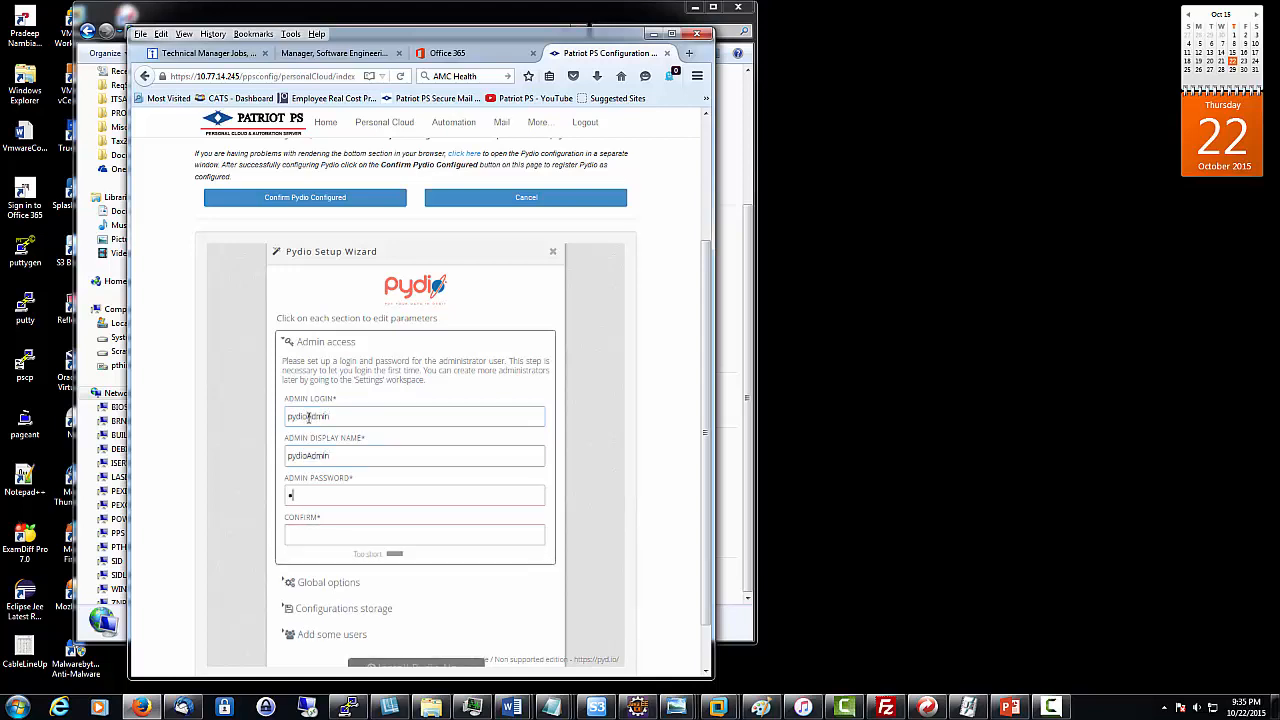
type("••••••••")
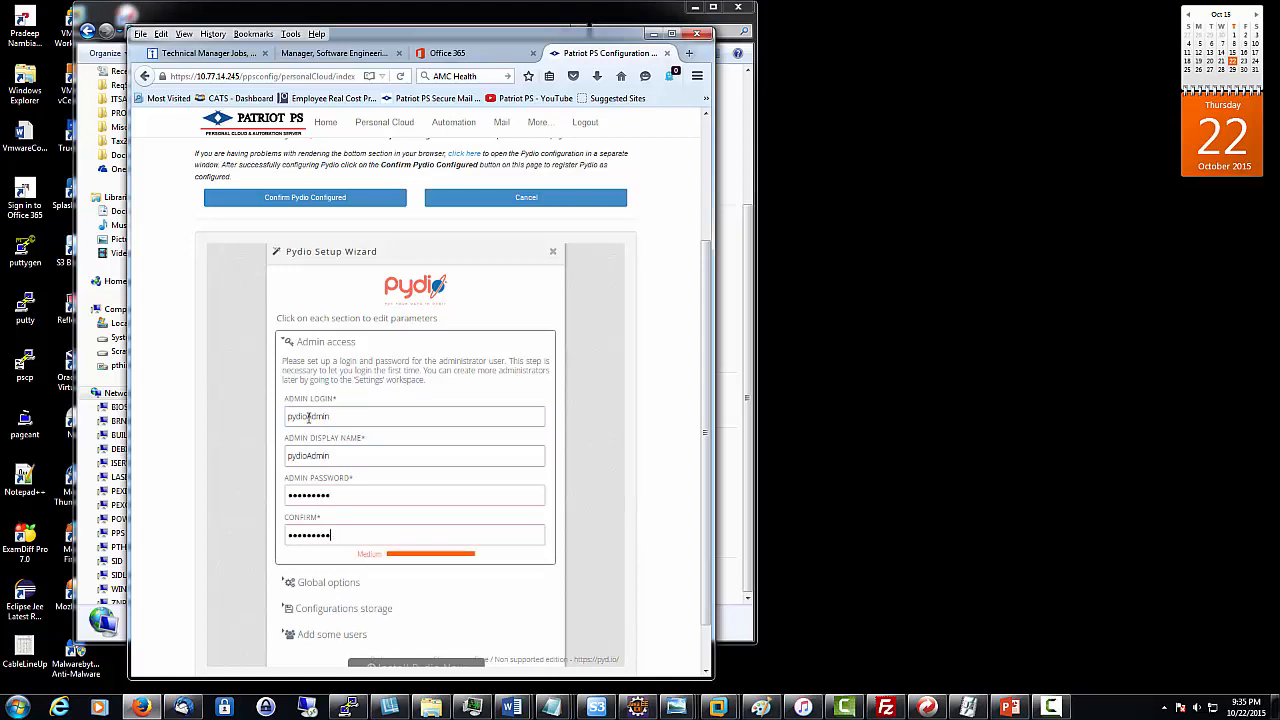
- Expand Global options (UTF-8, /pydio, English) and the Configurations storage settings
left_click(420, 582)
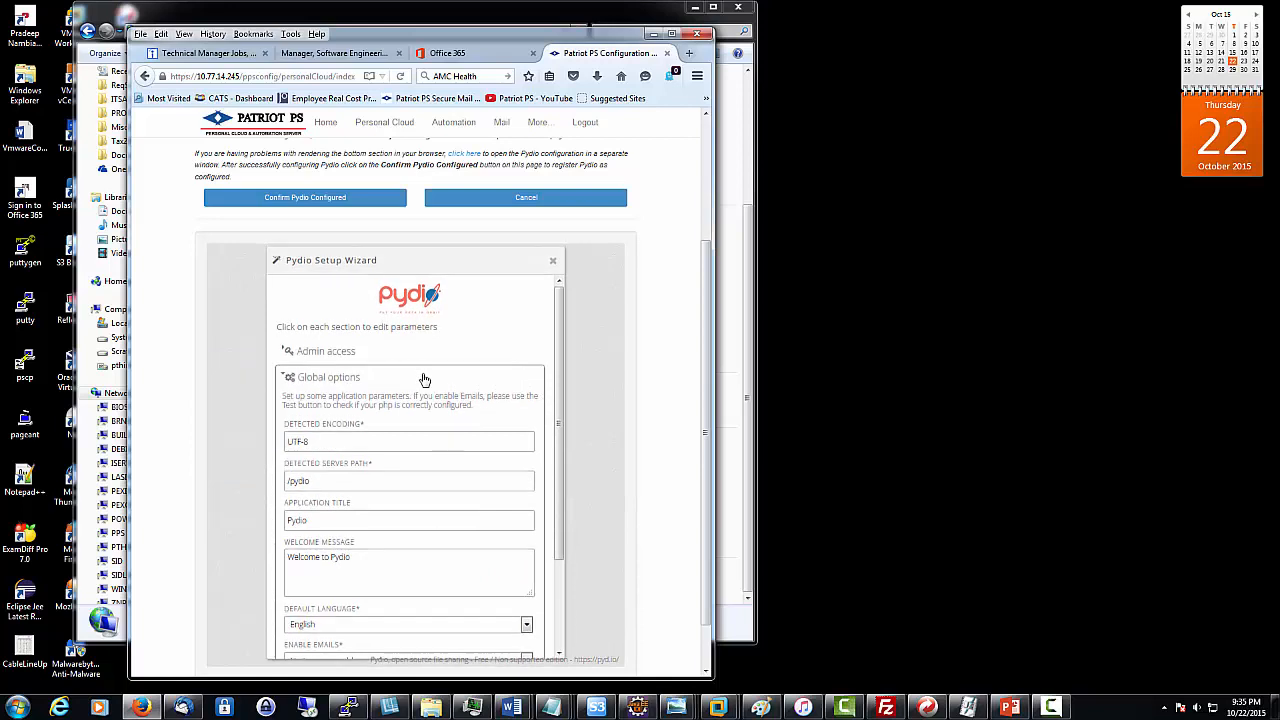
scroll(424, 380, "down", 1)
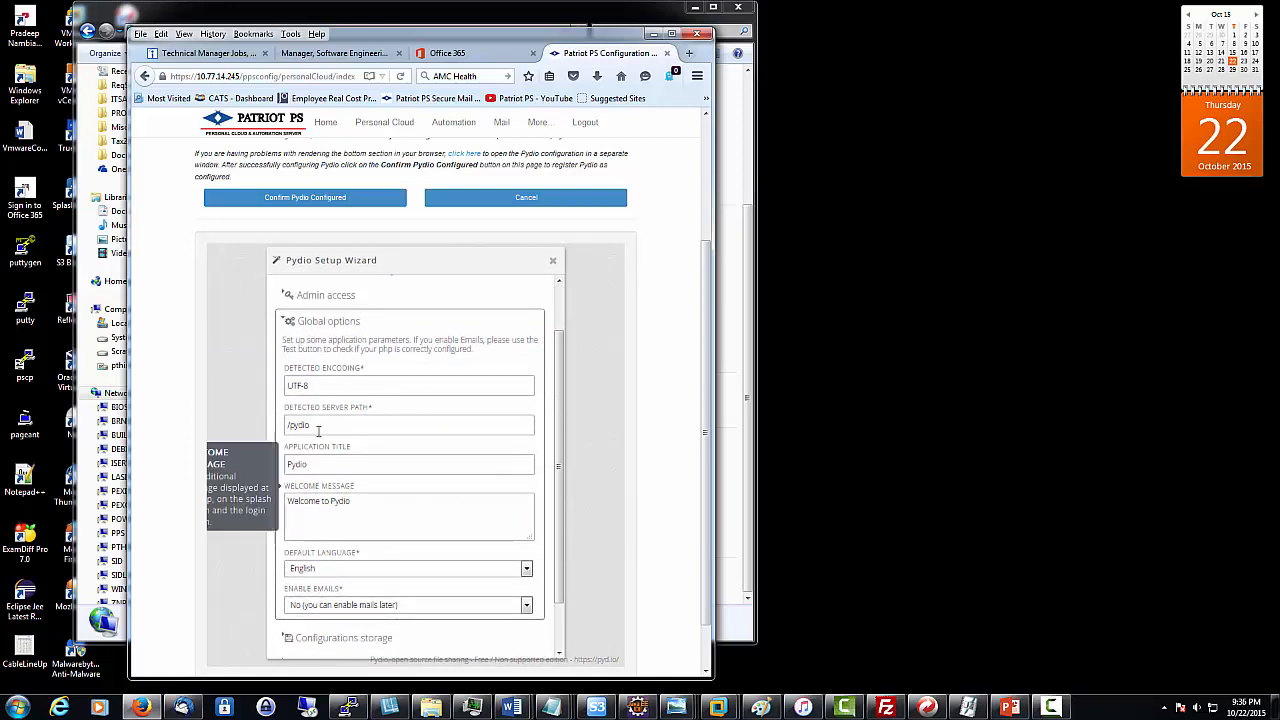
scroll(403, 485, "down", 4)
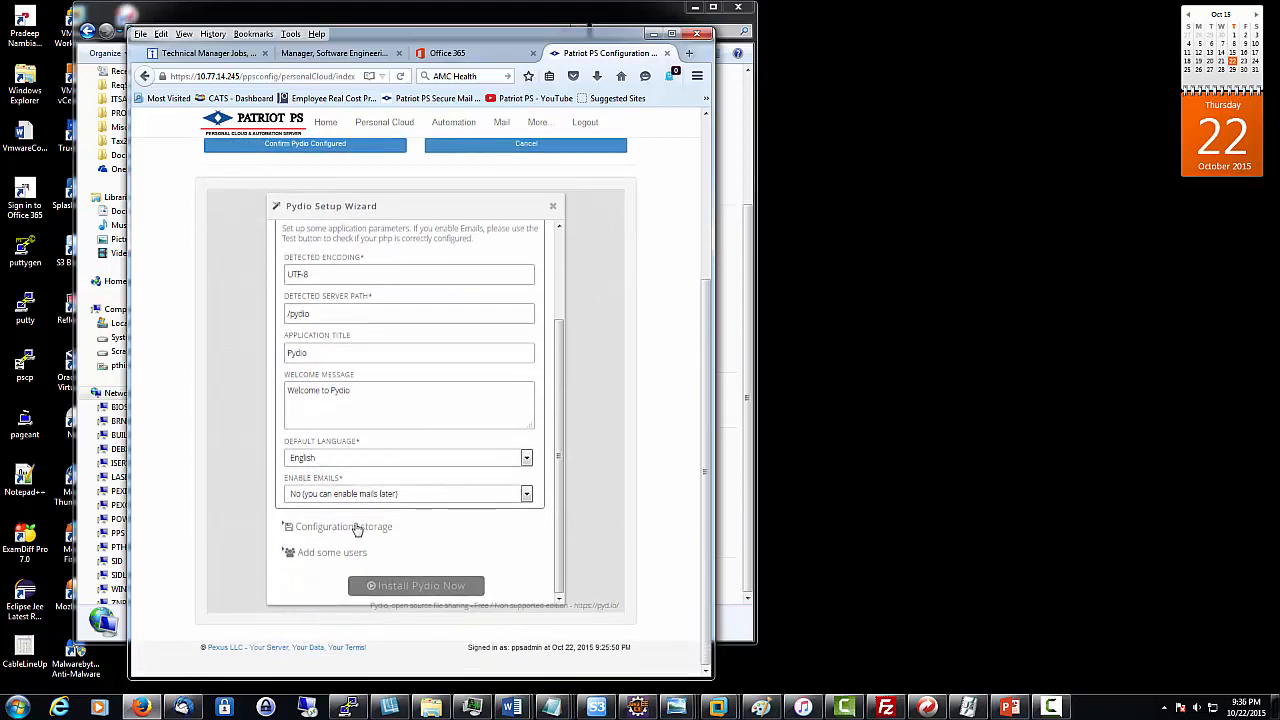
left_click(355, 527)
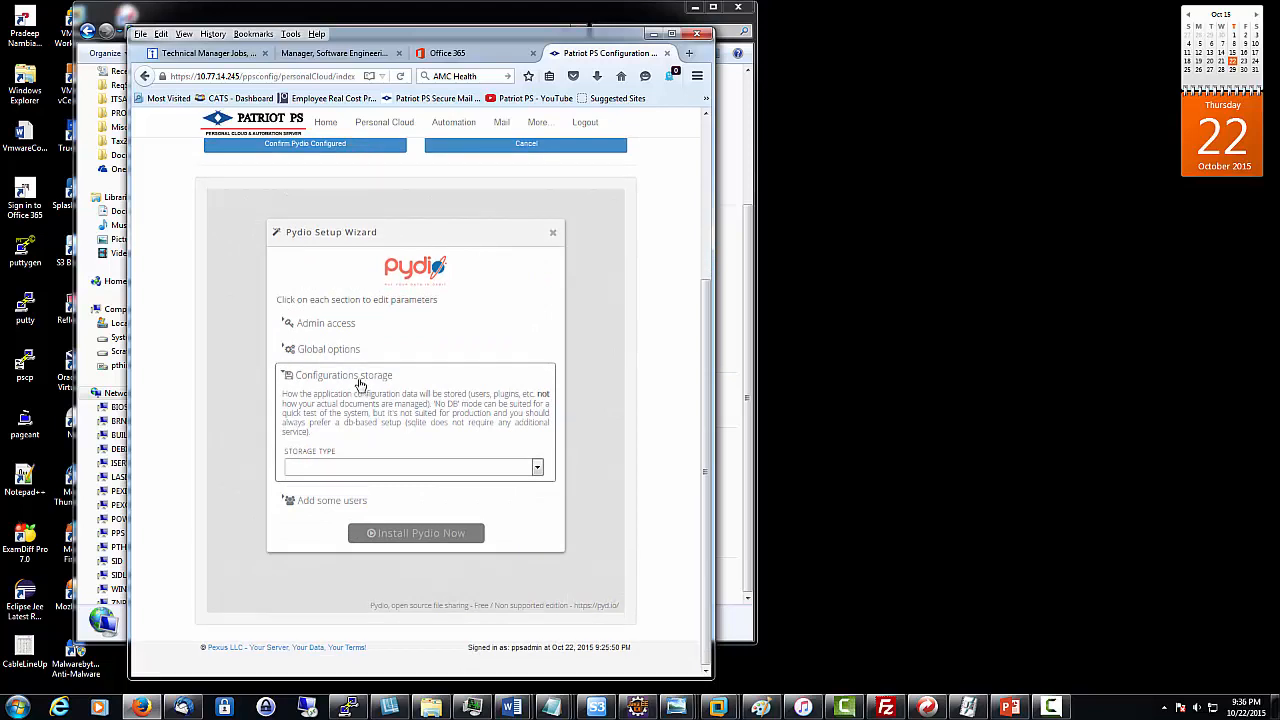
- Set Pydio's configuration storage to a PostgreSQL database
left_click(537, 469)
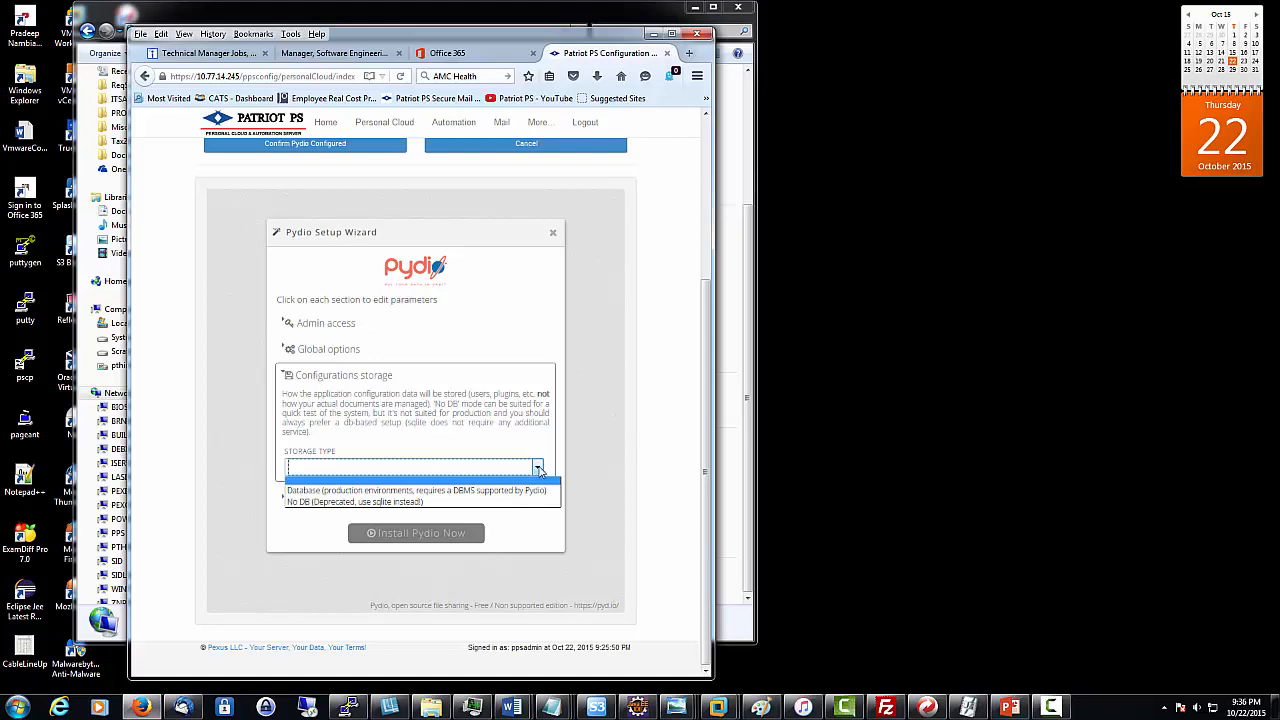
left_click(466, 490)
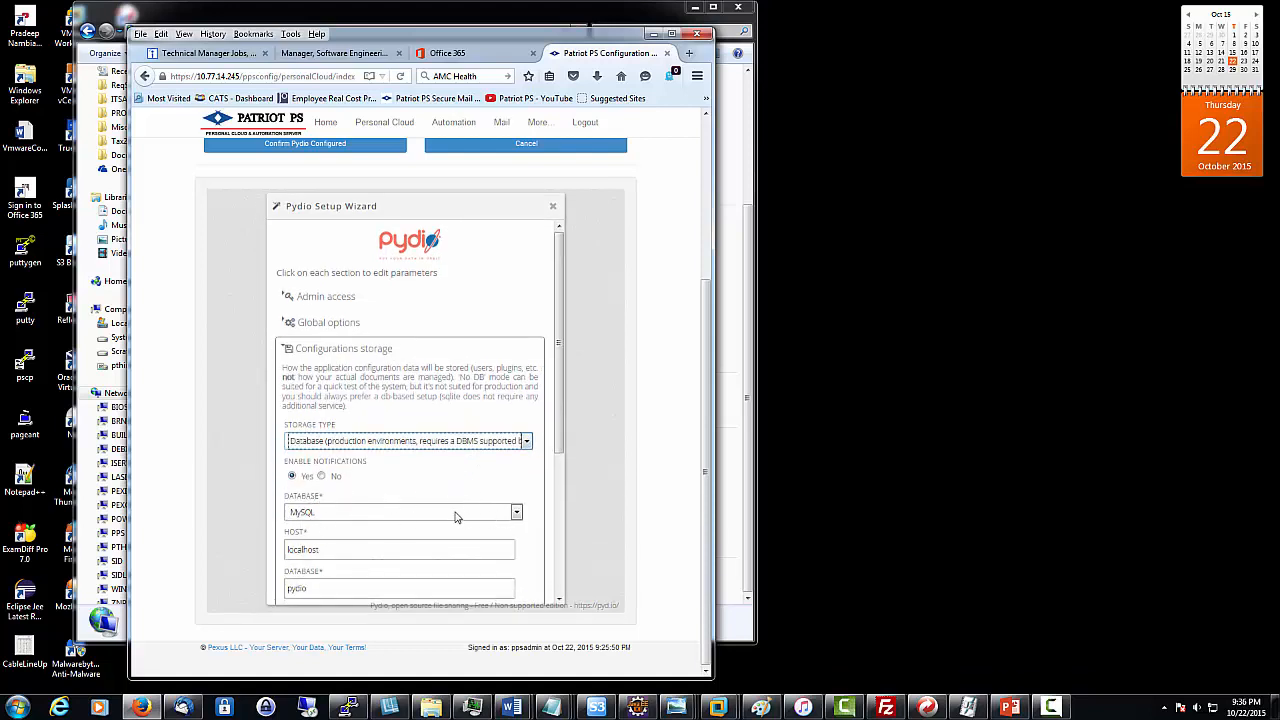
left_click(517, 512)
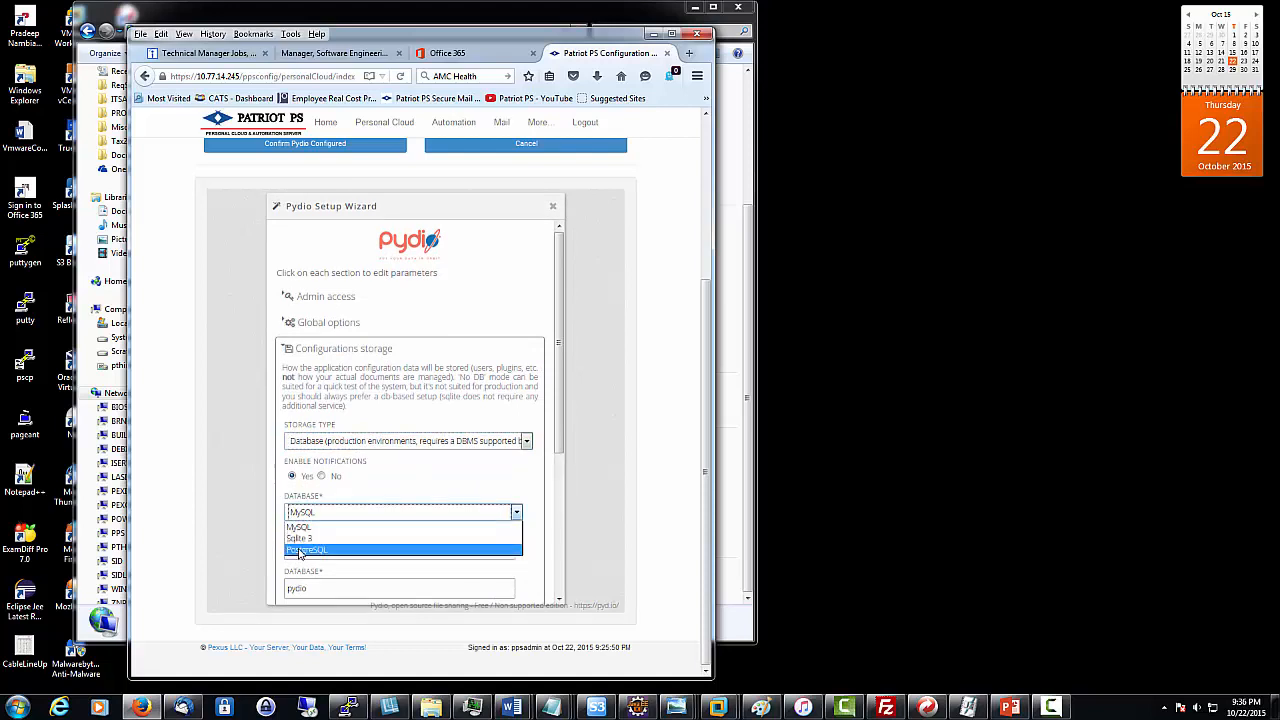
left_click(299, 551)
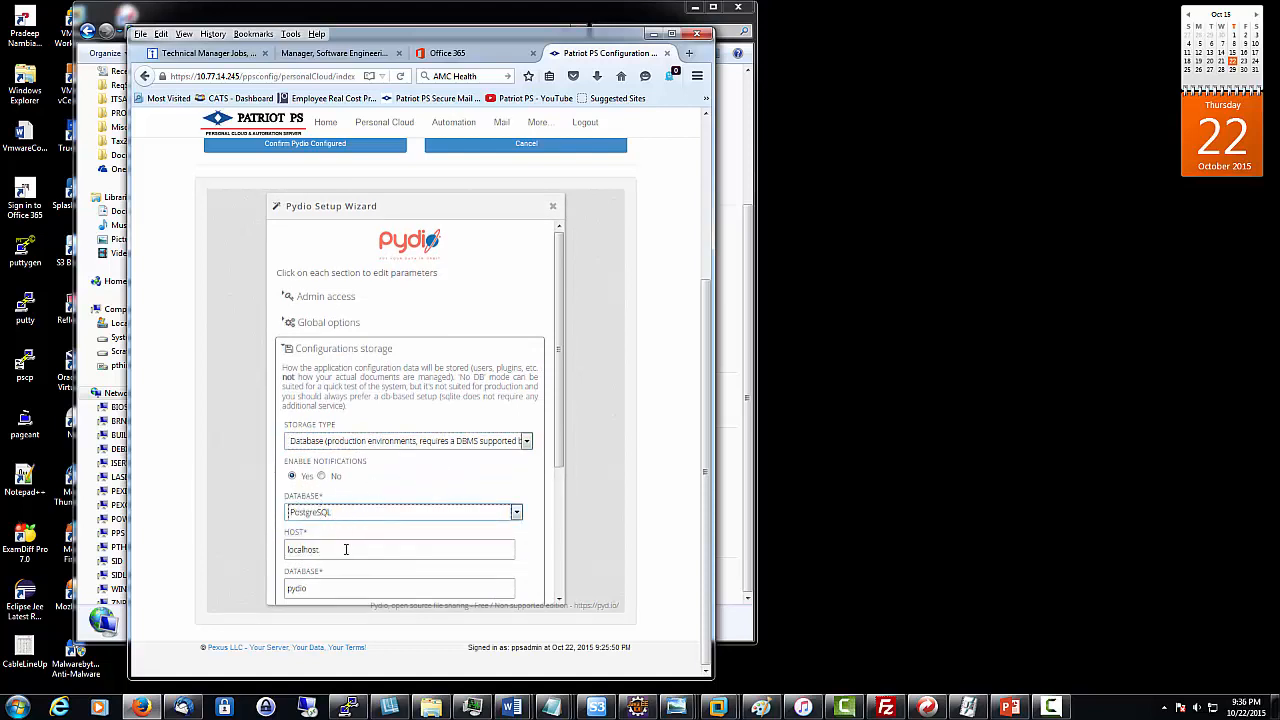
scroll(557, 518, "down", 2)
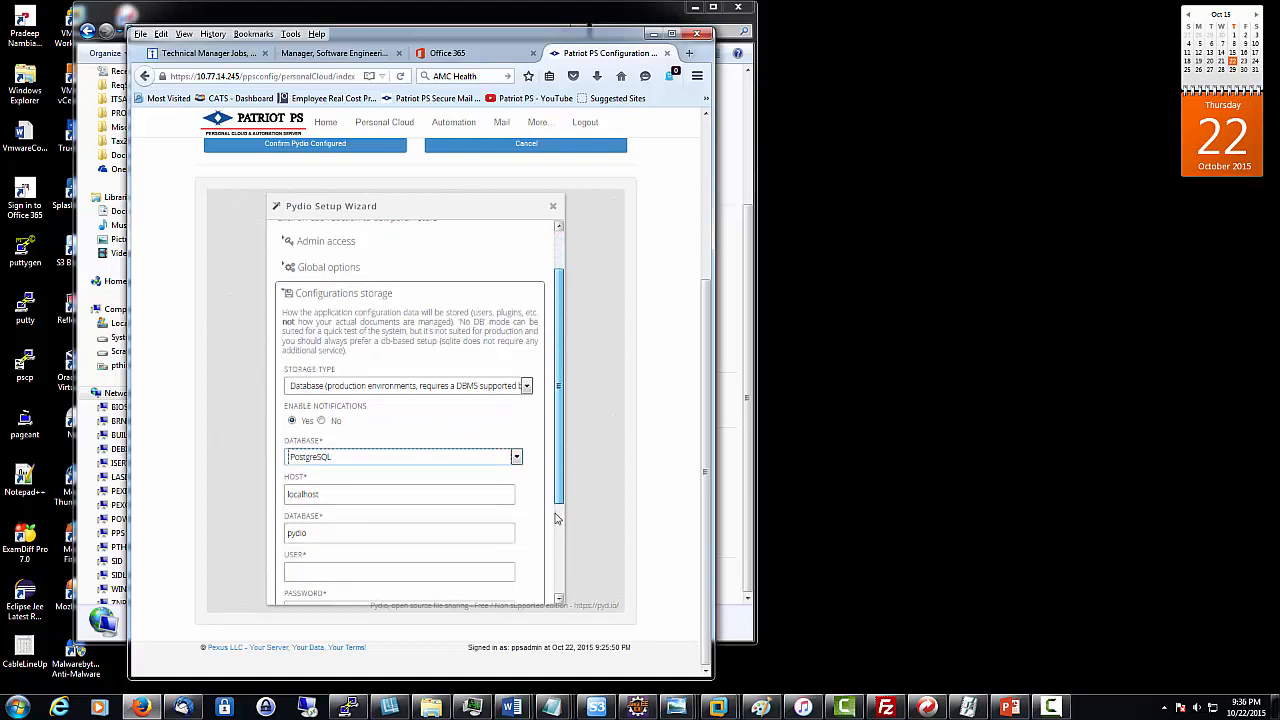
scroll(557, 518, "down", 3)
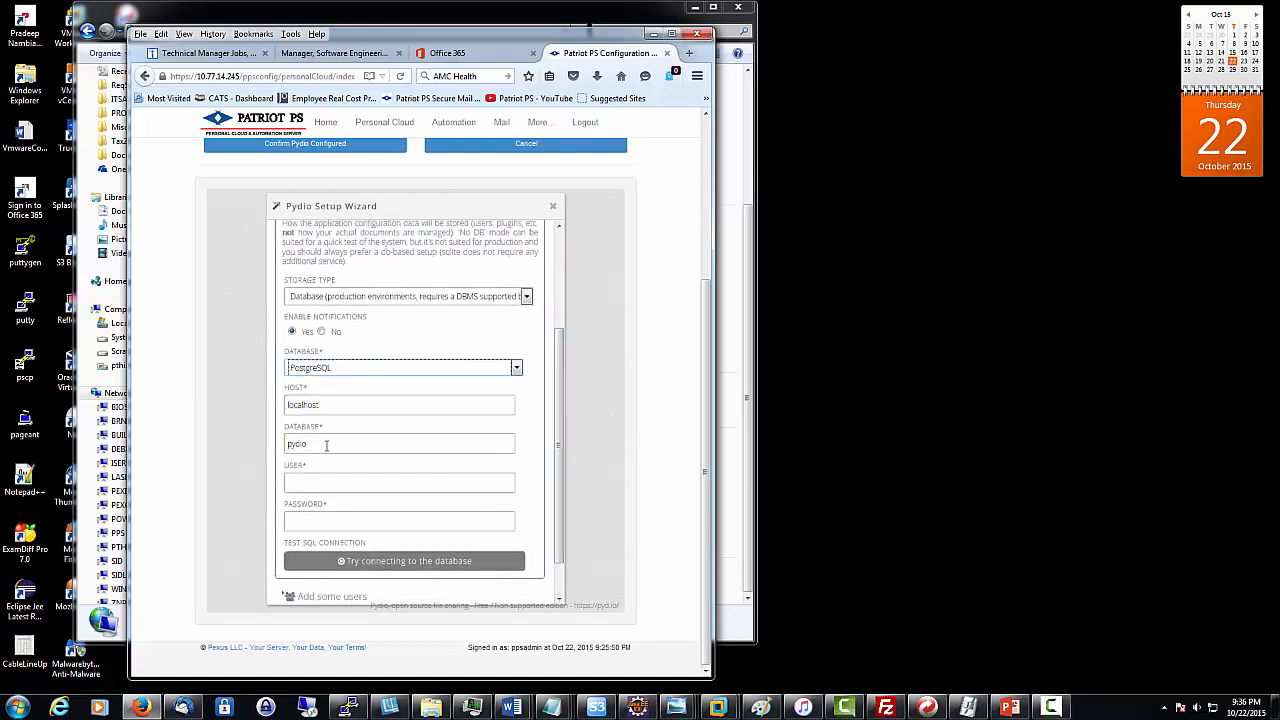
- Enter database user pydio and its password, and test the connection successfully
left_click(300, 482)
type("pydio")
key("Tab")
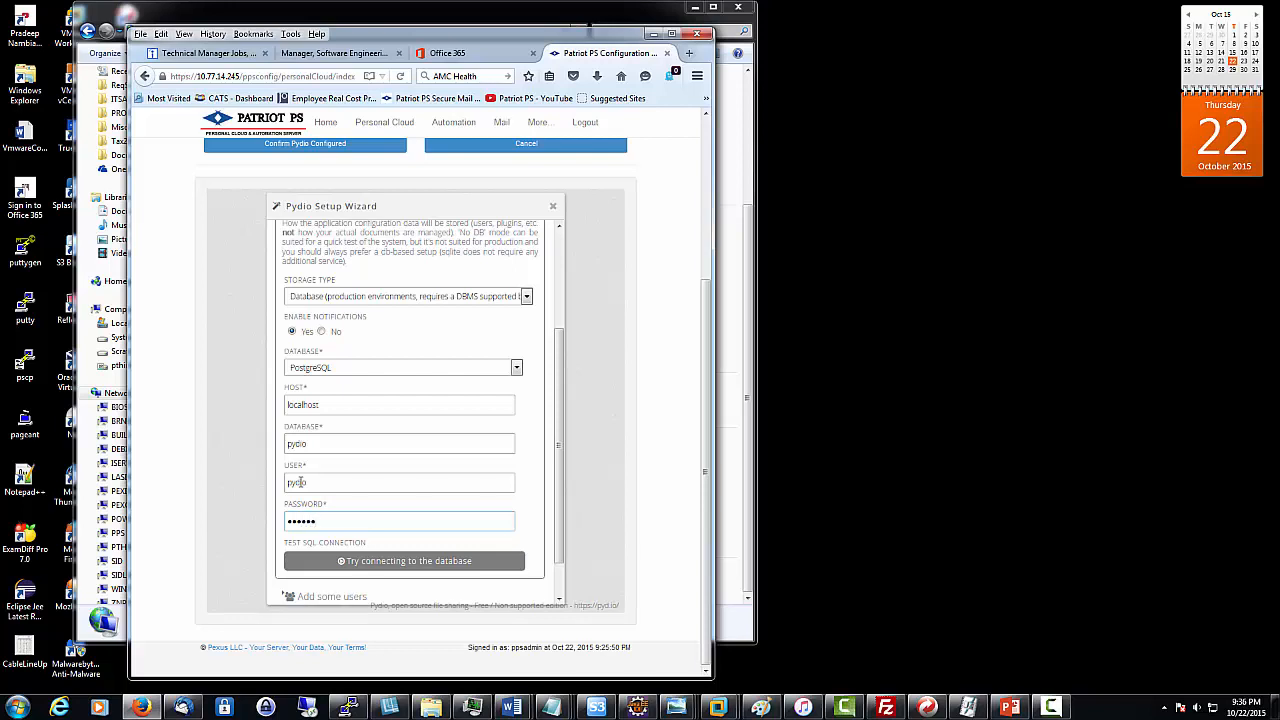
type("pyd")
left_click(450, 561)
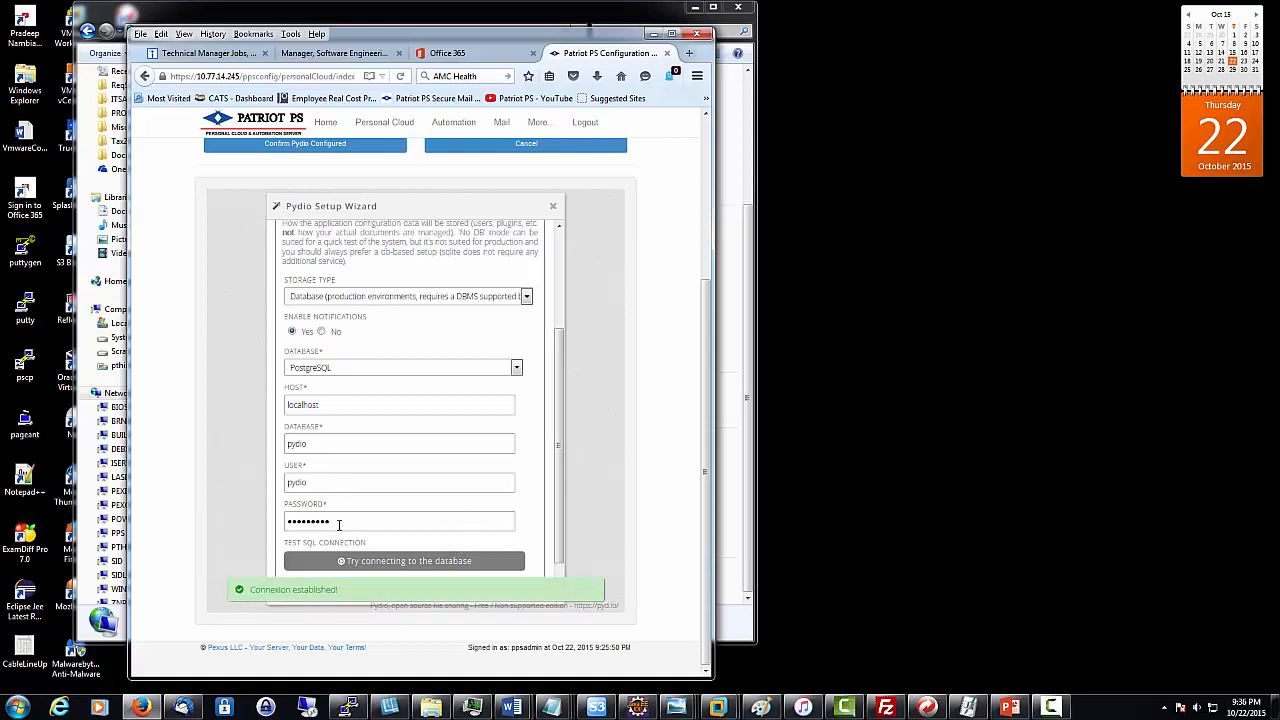
left_click_drag(558, 502, 566, 576)
- Add a user with login, e-mail, display name and password, then install Pydio
left_click(300, 549)
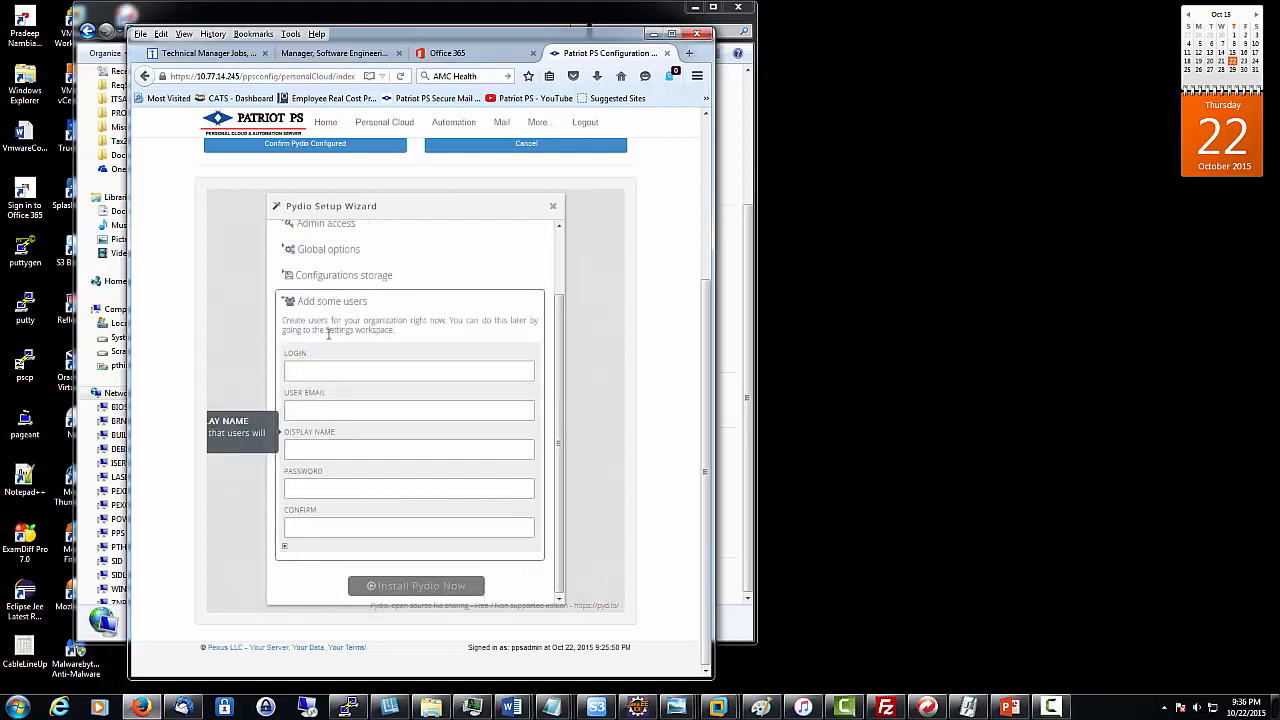
left_click(313, 371)
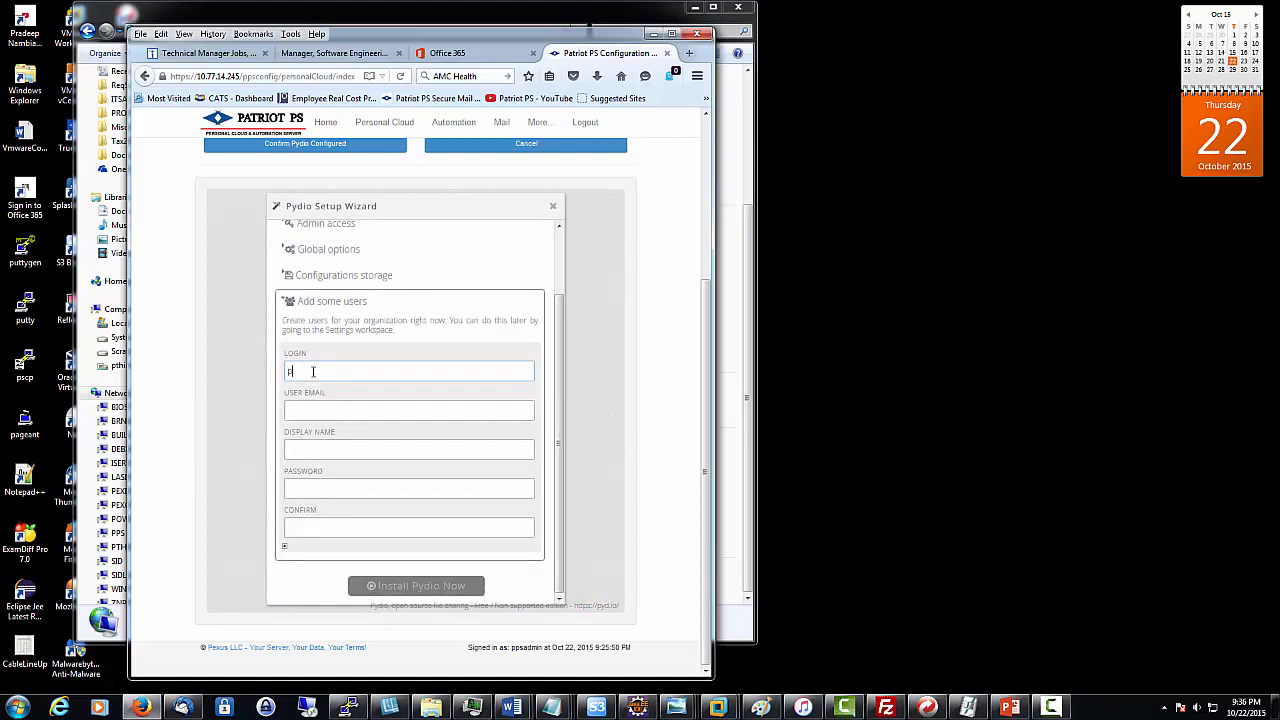
key("BackSpace")
key("BackSpace")
key("BackSpace")
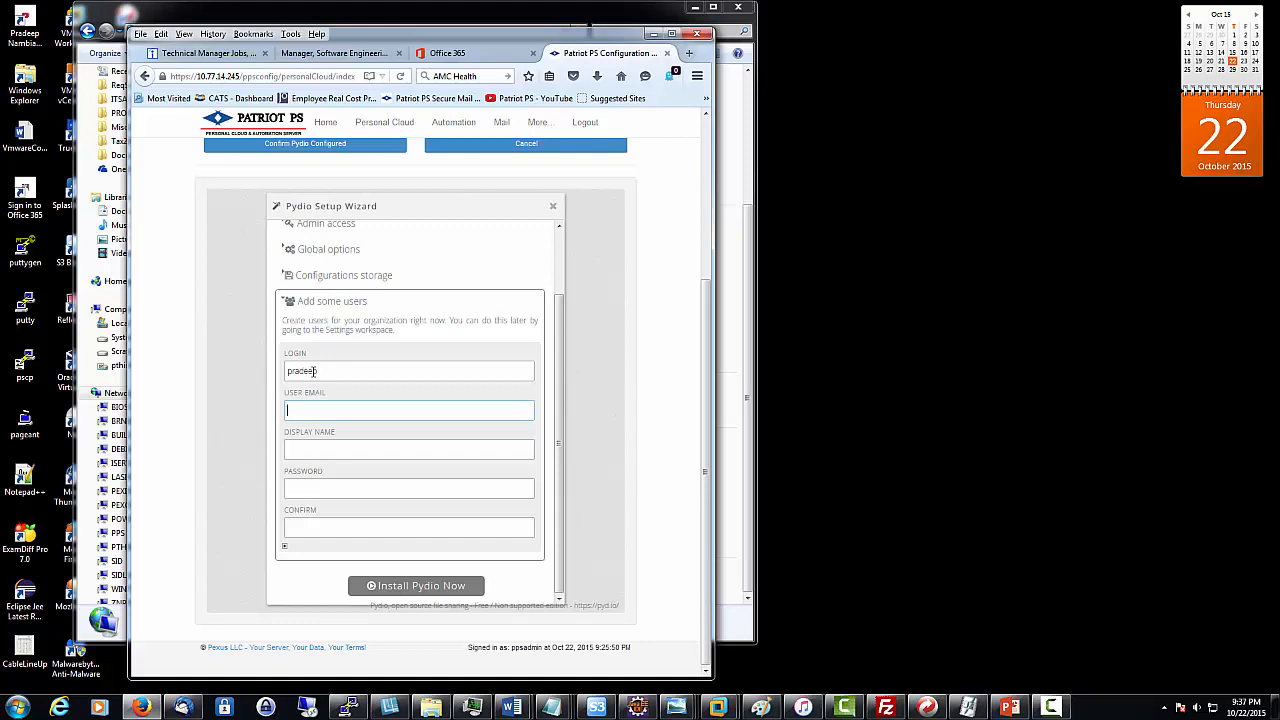
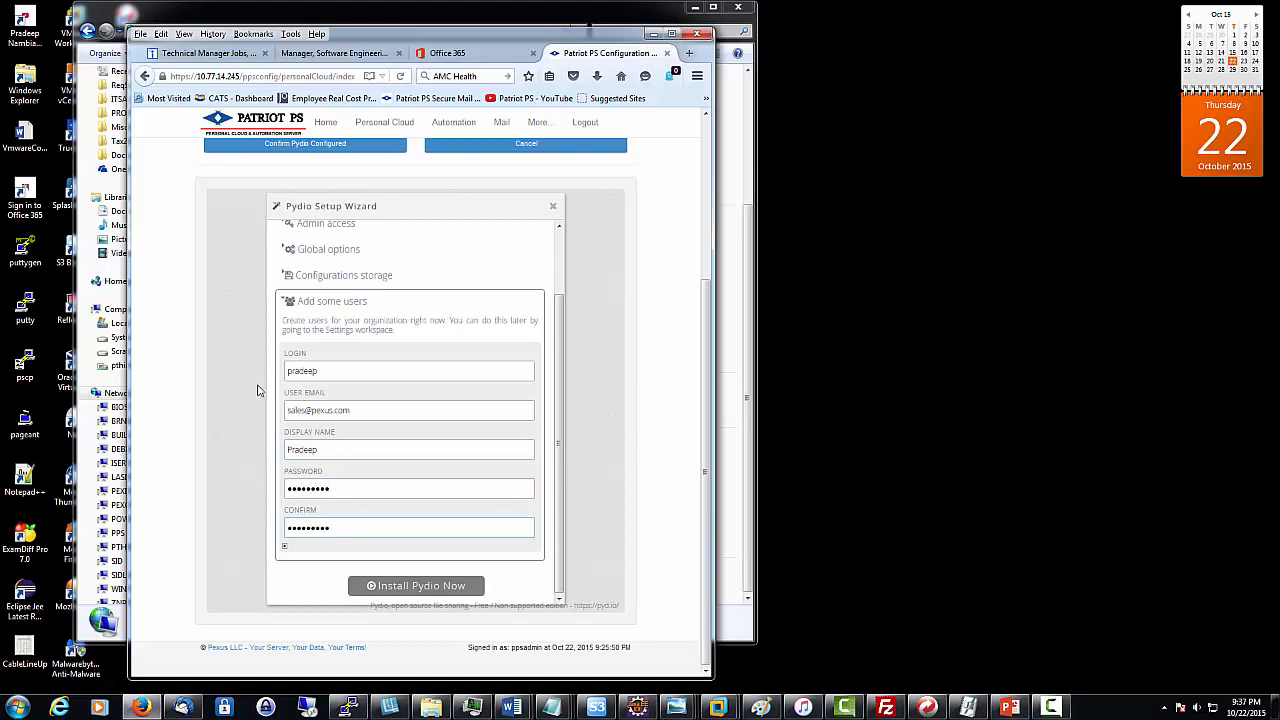
left_click(419, 590)
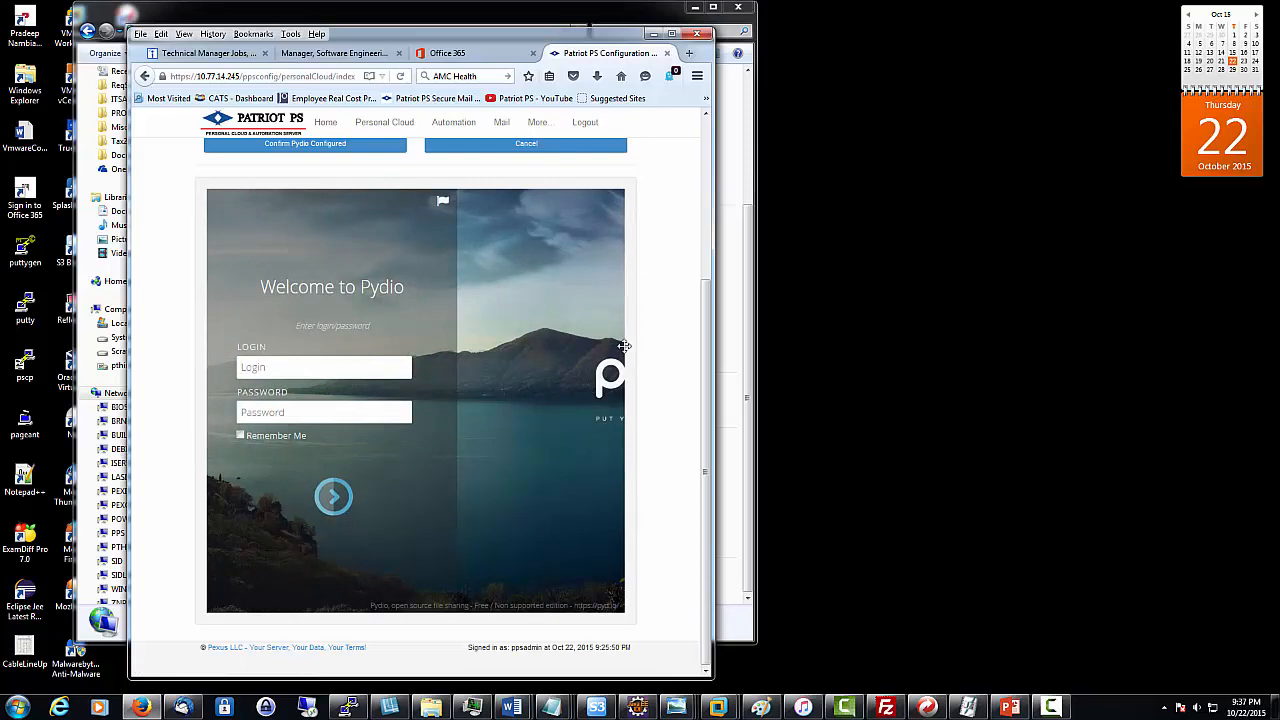
left_click_drag(707, 367, 706, 229)
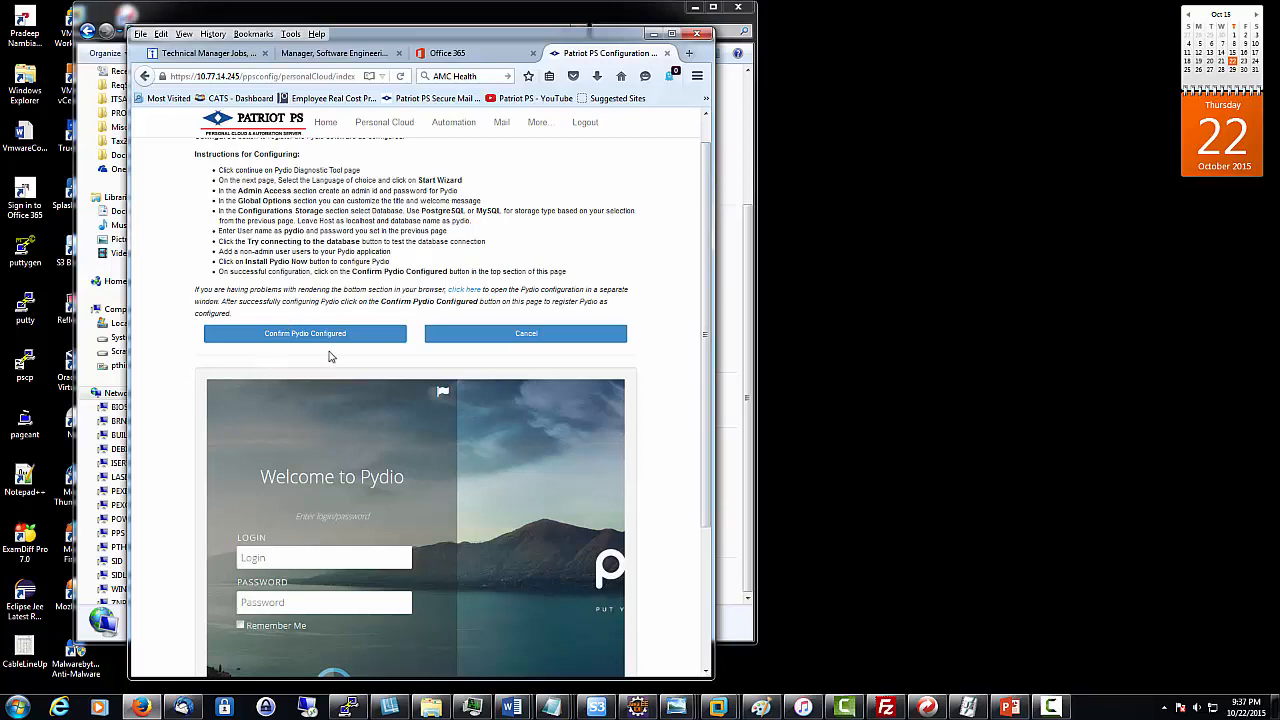
left_click_drag(707, 322, 688, 387)
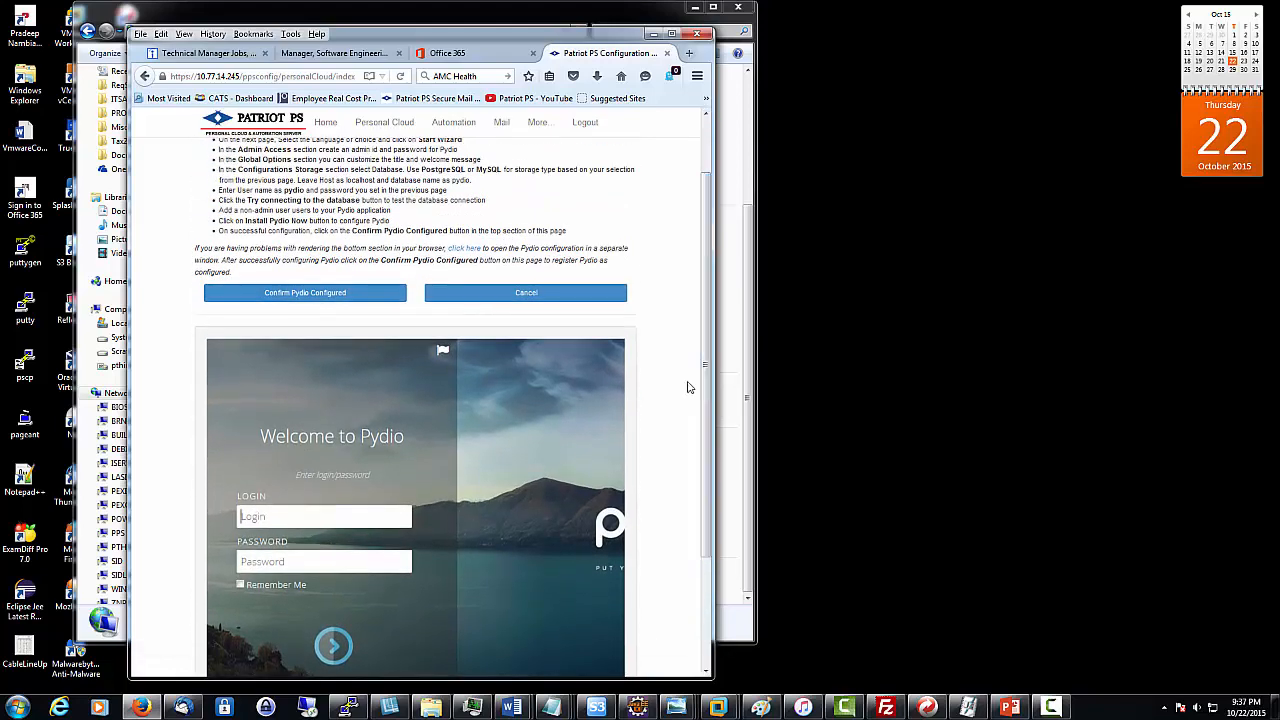
- Confirm Pydio as configured and return to the Personal Cloud Applications table
left_click(327, 301)
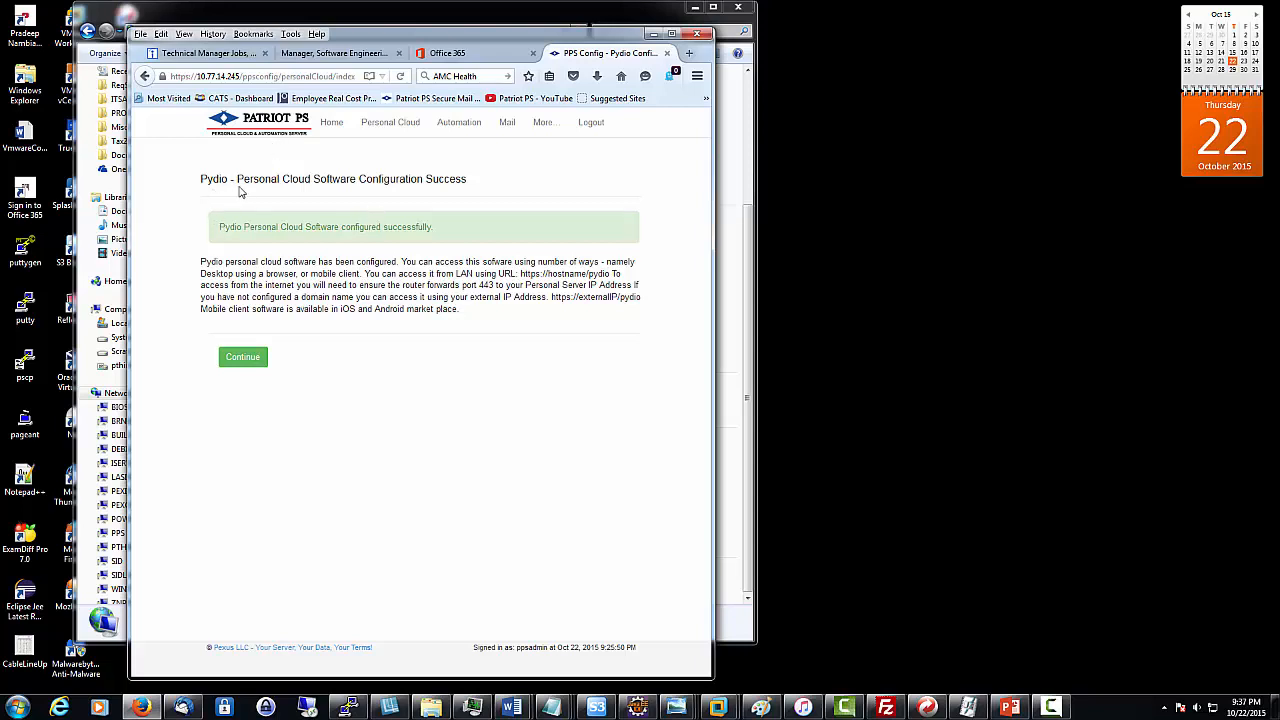
left_click(242, 356)
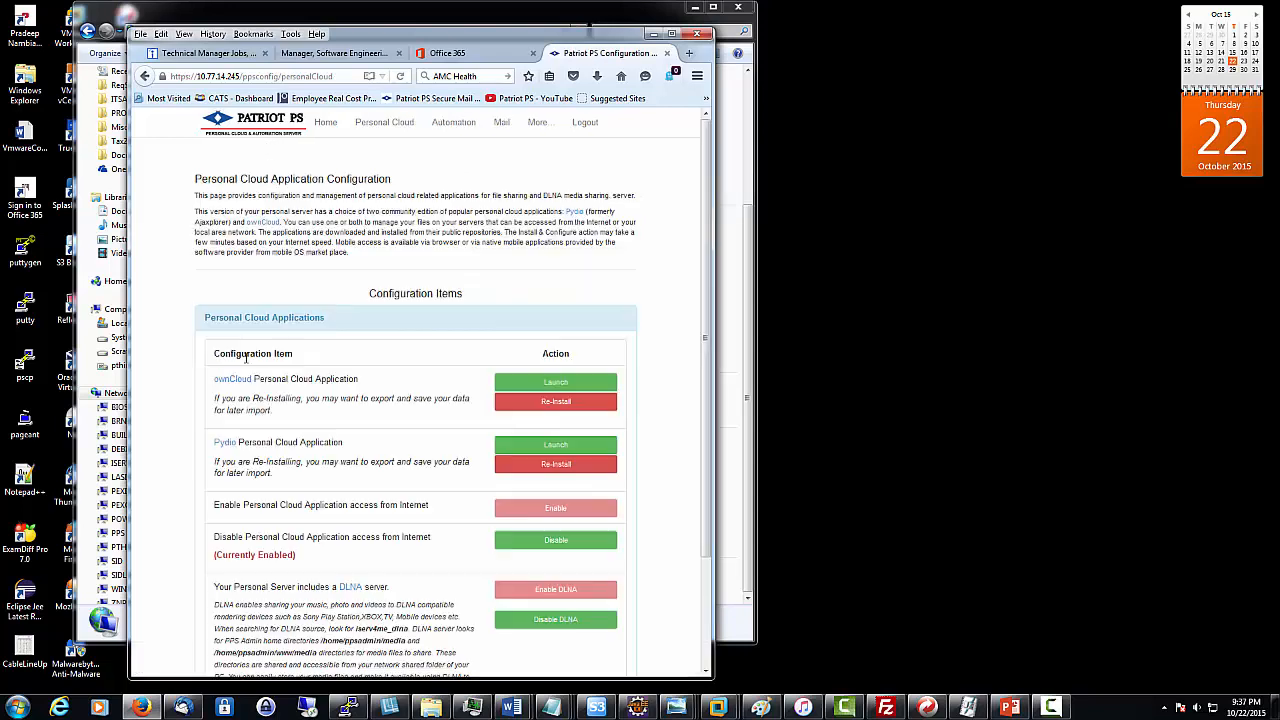
scroll(252, 358, "down", 3)
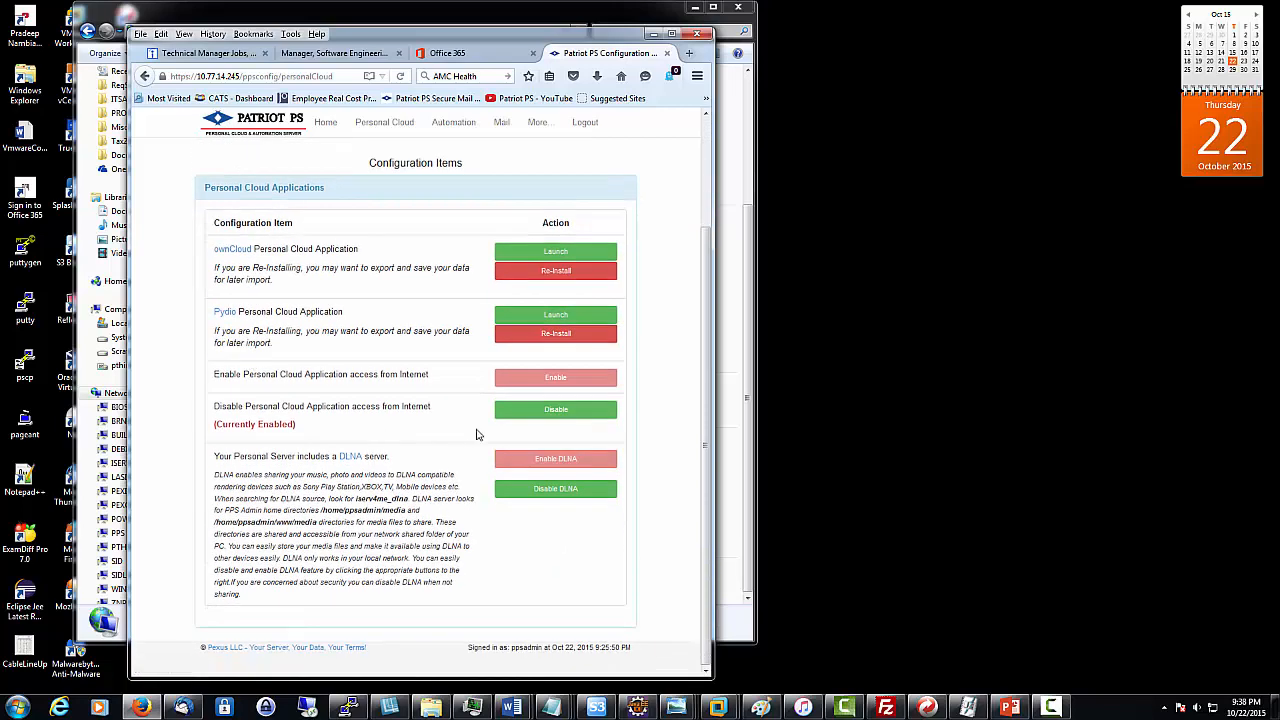
scroll(480, 434, "up", 3)
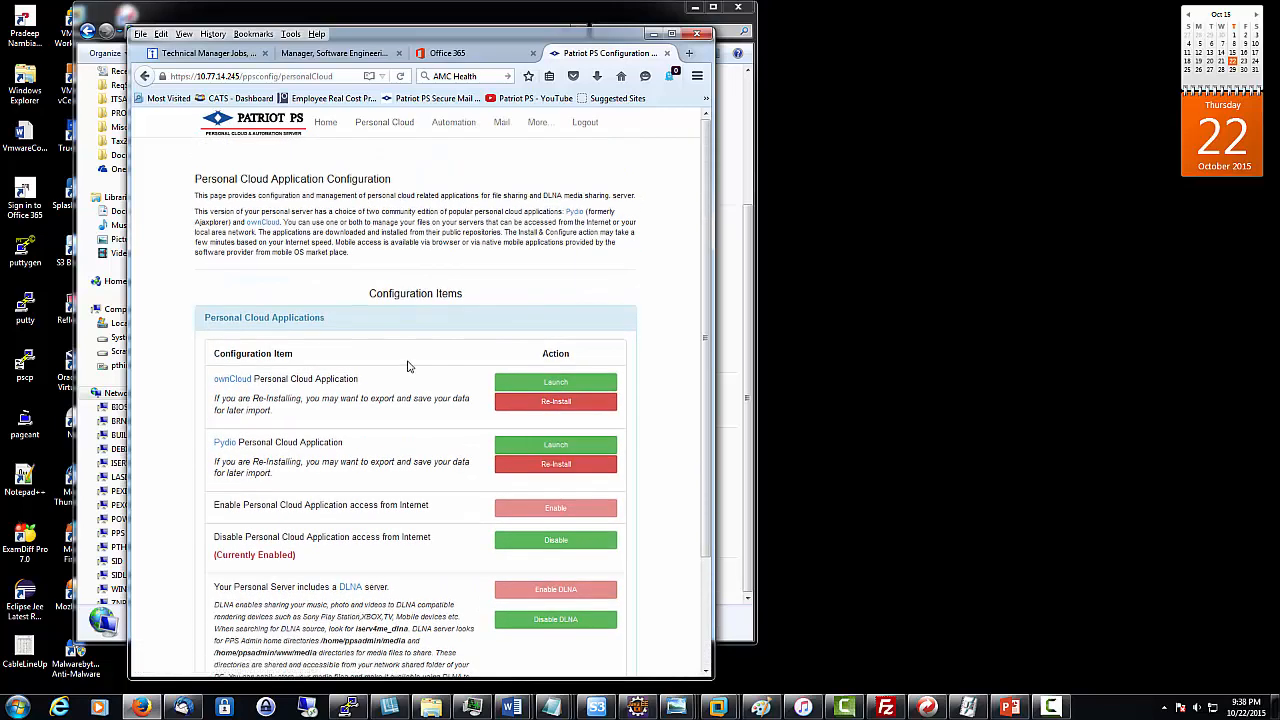
scroll(493, 320, "down", 3)
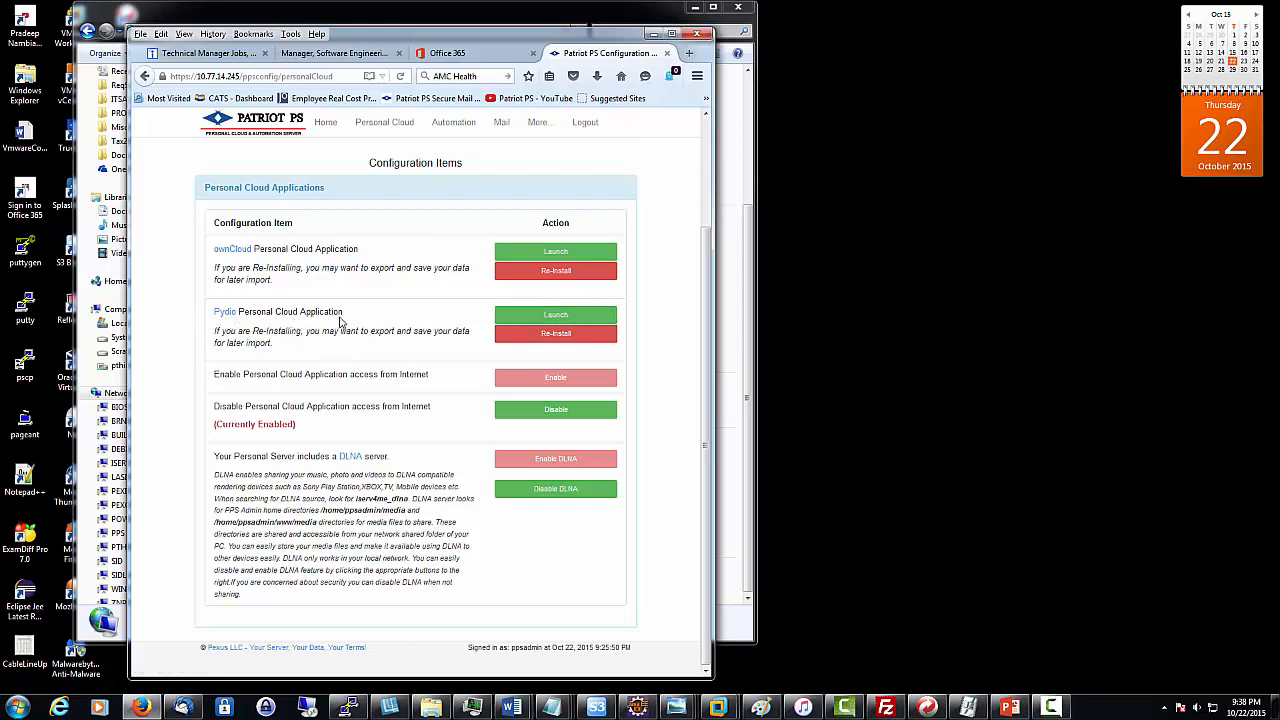
- Launch Pydio in a new tab and highlight its 10.77.14.245/pydio address and IP
left_click(560, 318)
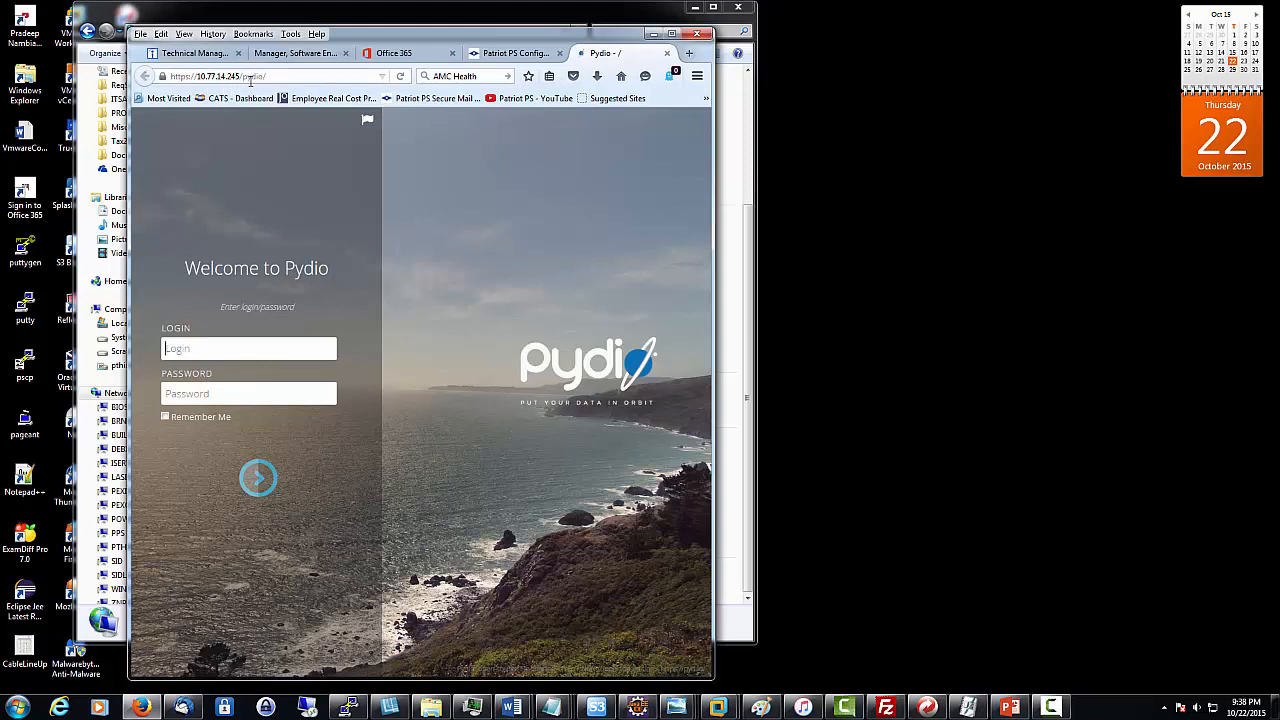
left_click_drag(272, 77, 163, 80)
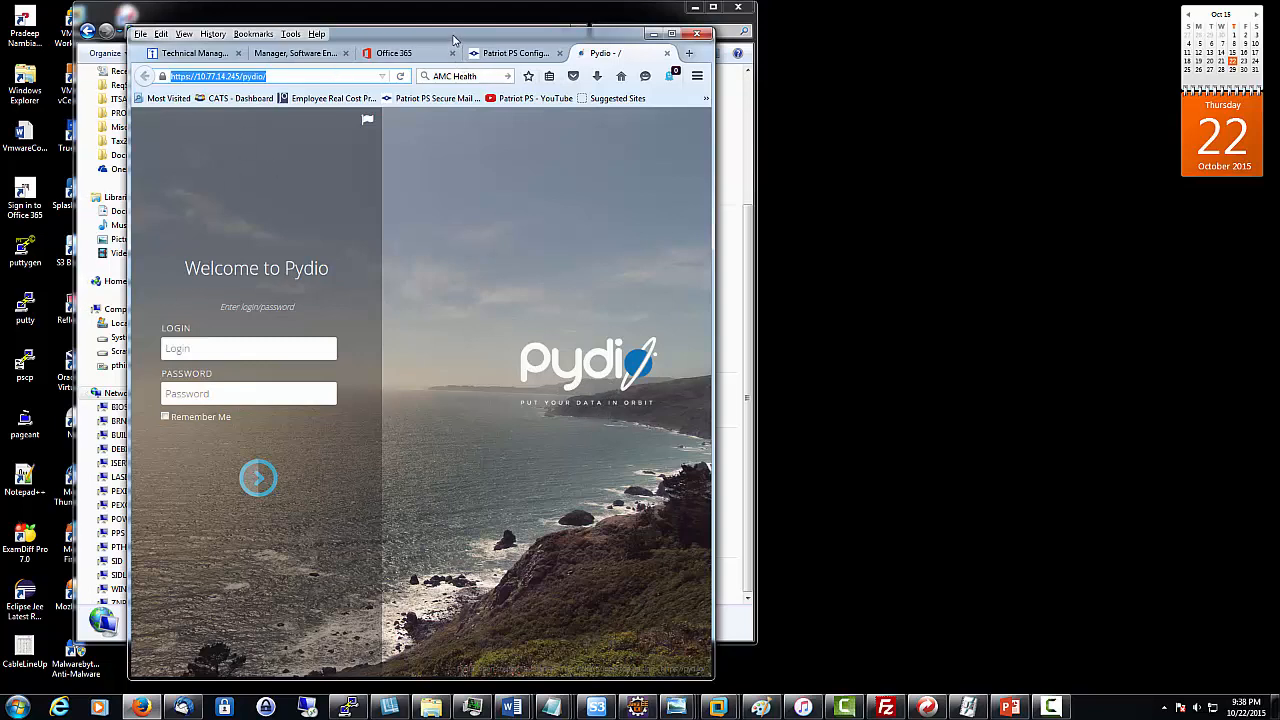
left_click(248, 77)
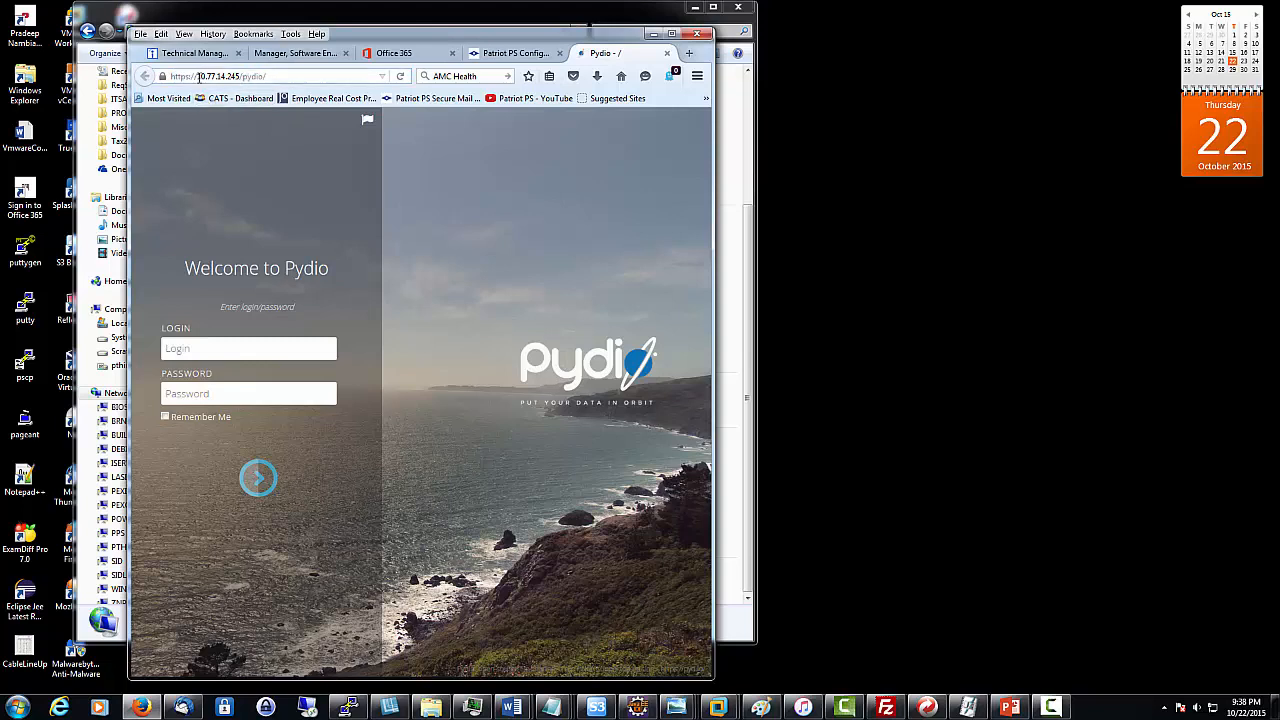
left_click_drag(195, 77, 236, 77)
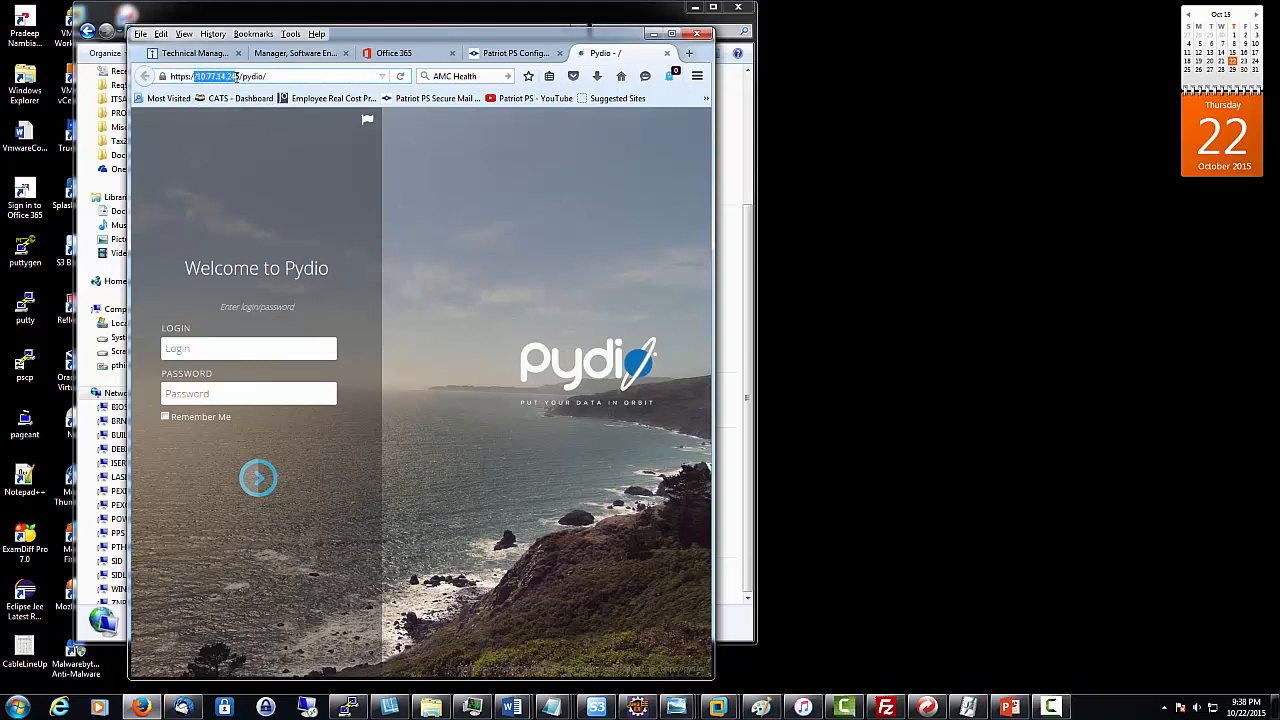
left_click(240, 77)
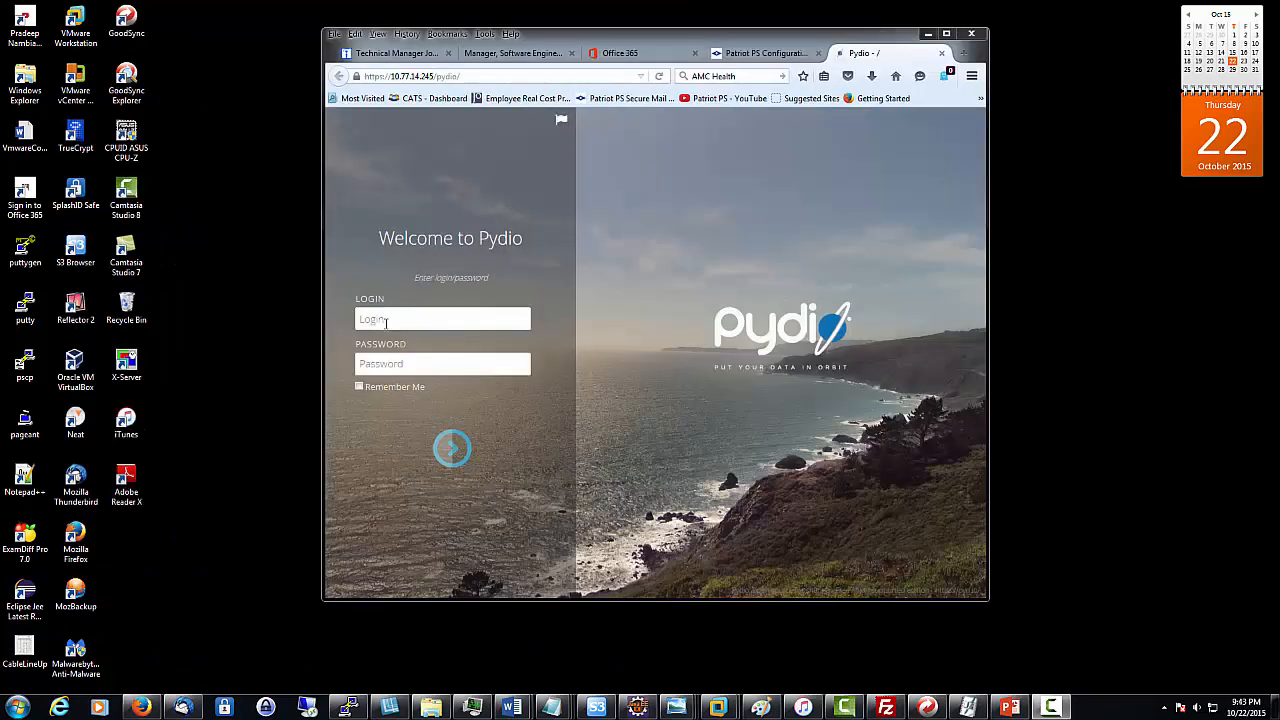
- Sign in with the user's login and password, let Firefox remember it, and open My Files
left_click(385, 320)
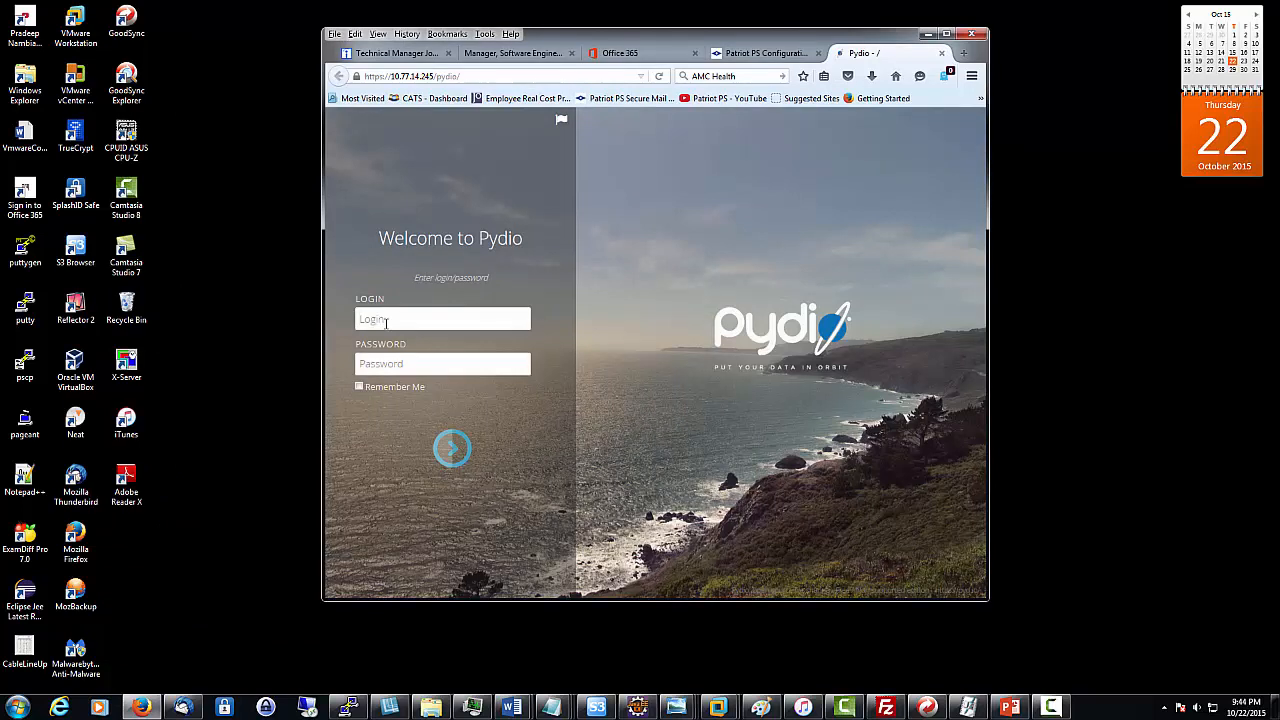
type("pra•••")
key("BackSpace")
key("BackSpace")
type("•••")
left_click(552, 179)
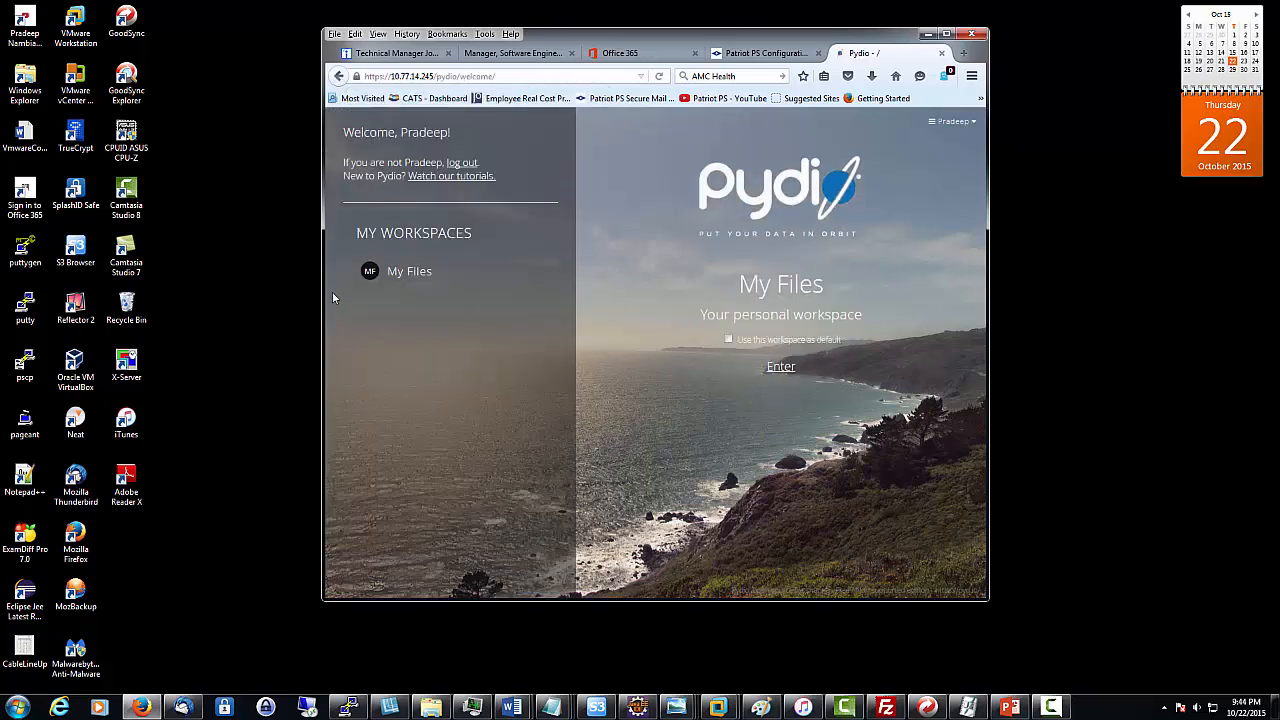
left_click(422, 282)
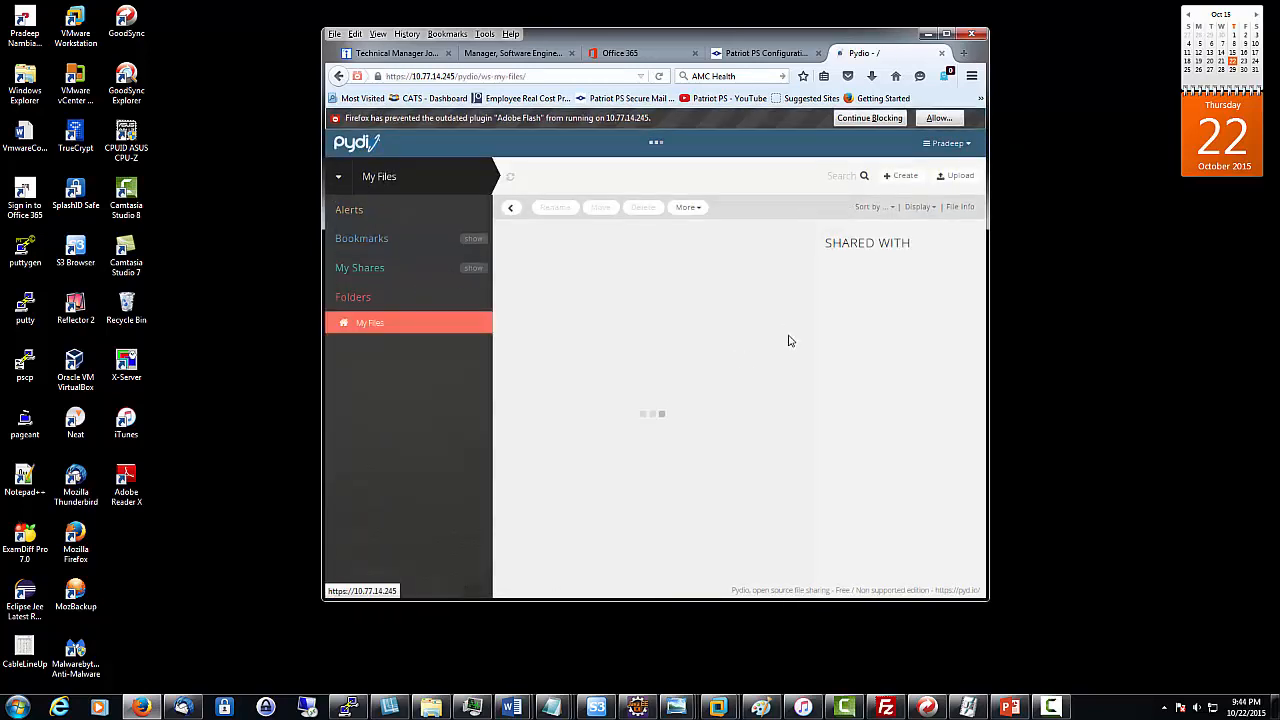
- Dismiss the Flash prompt and drag Desert.jpg from Sample Pictures into My Files
left_click_drag(789, 44, 765, 48)
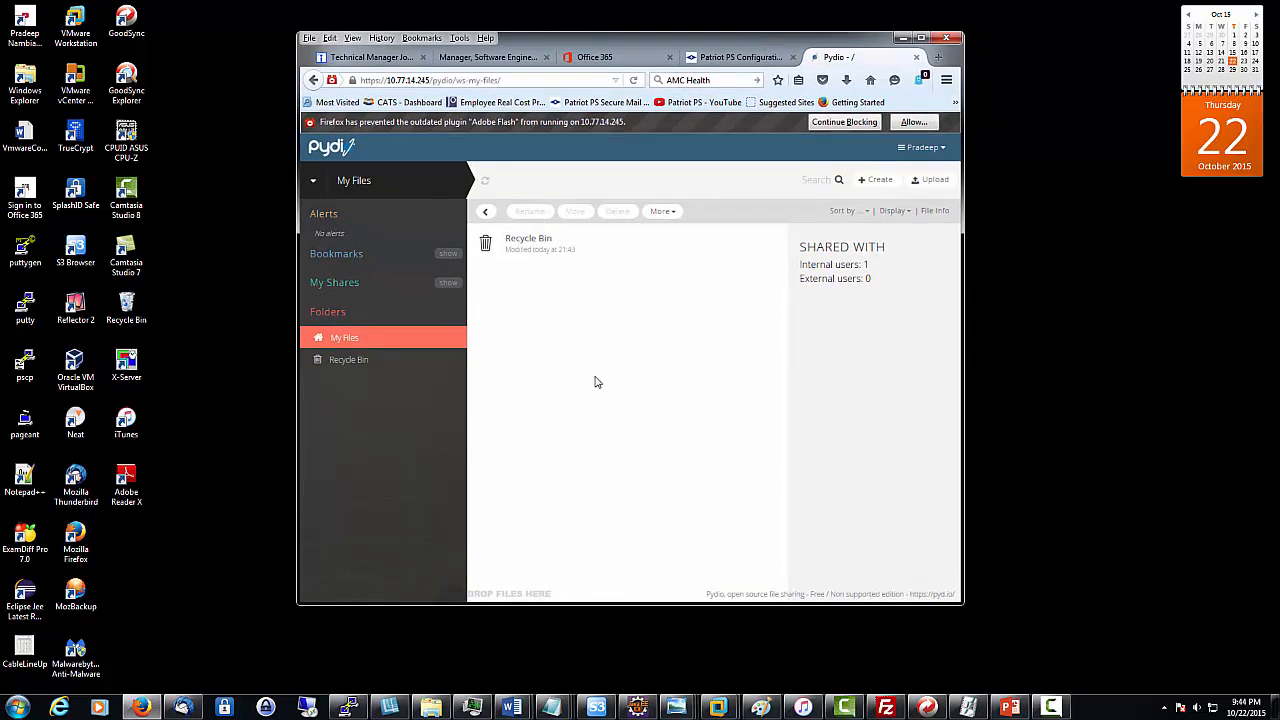
left_click(914, 122)
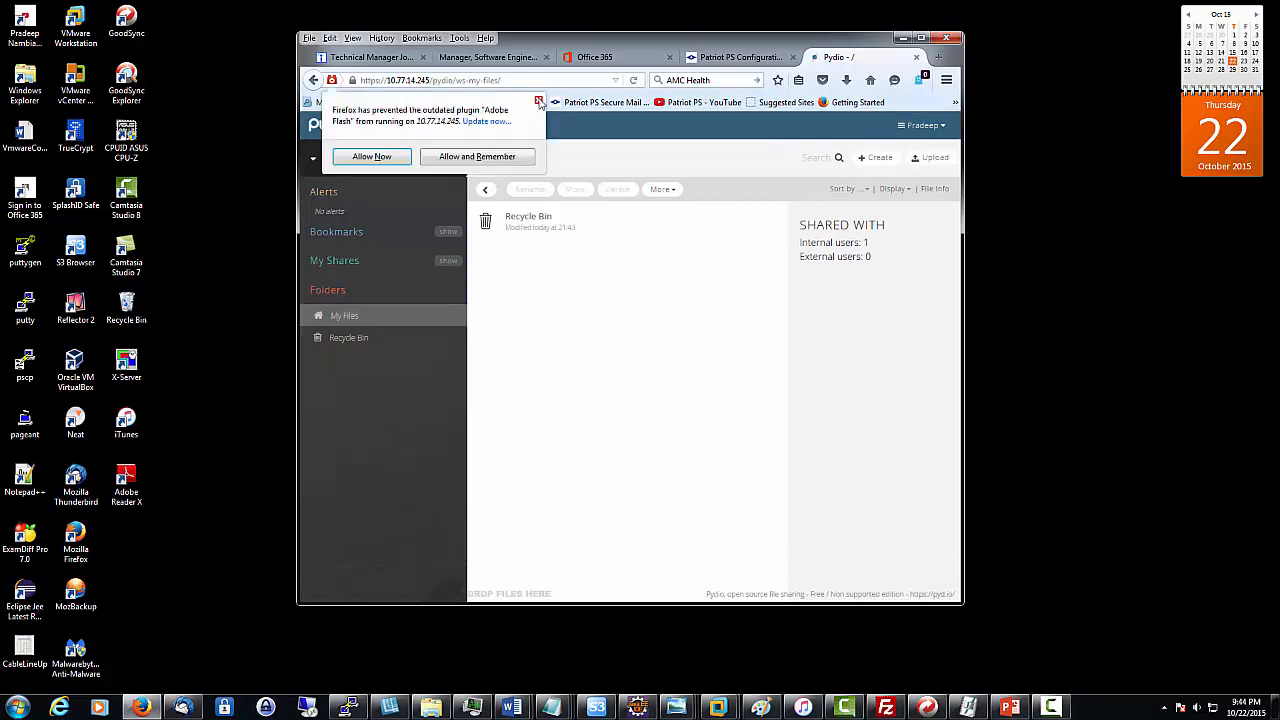
left_click(538, 99)
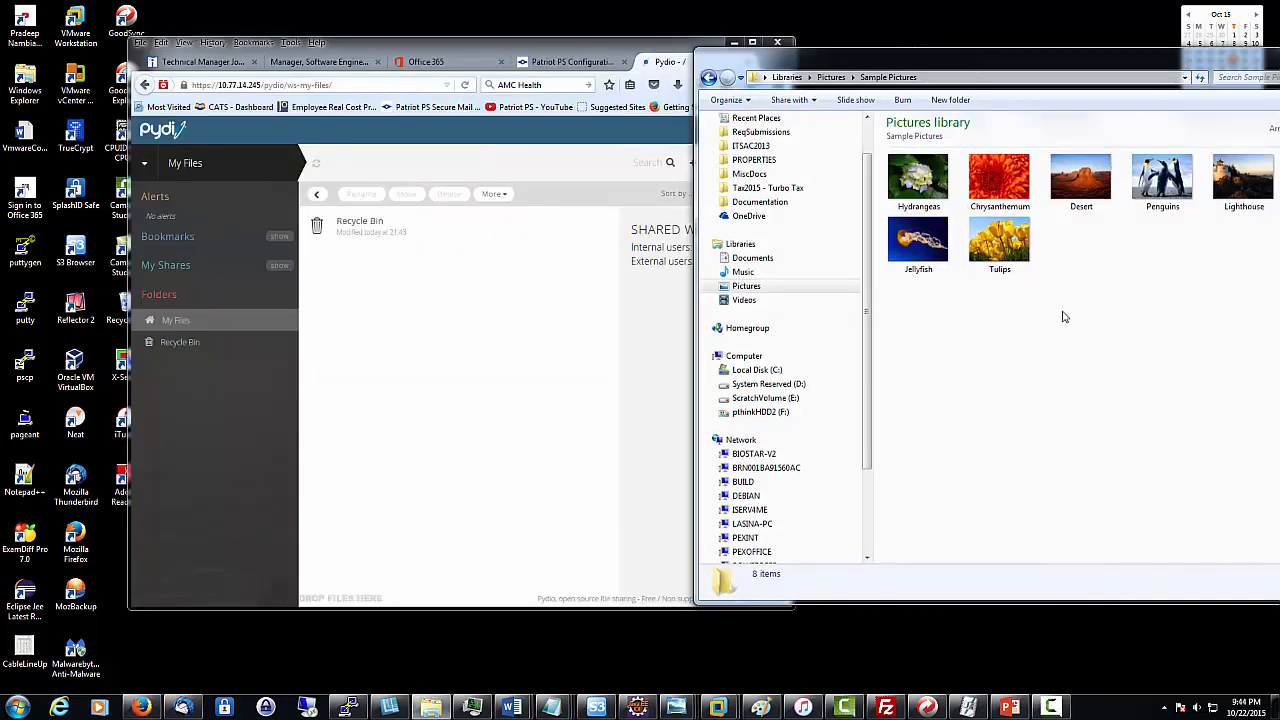
left_click_drag(1078, 185, 470, 377)
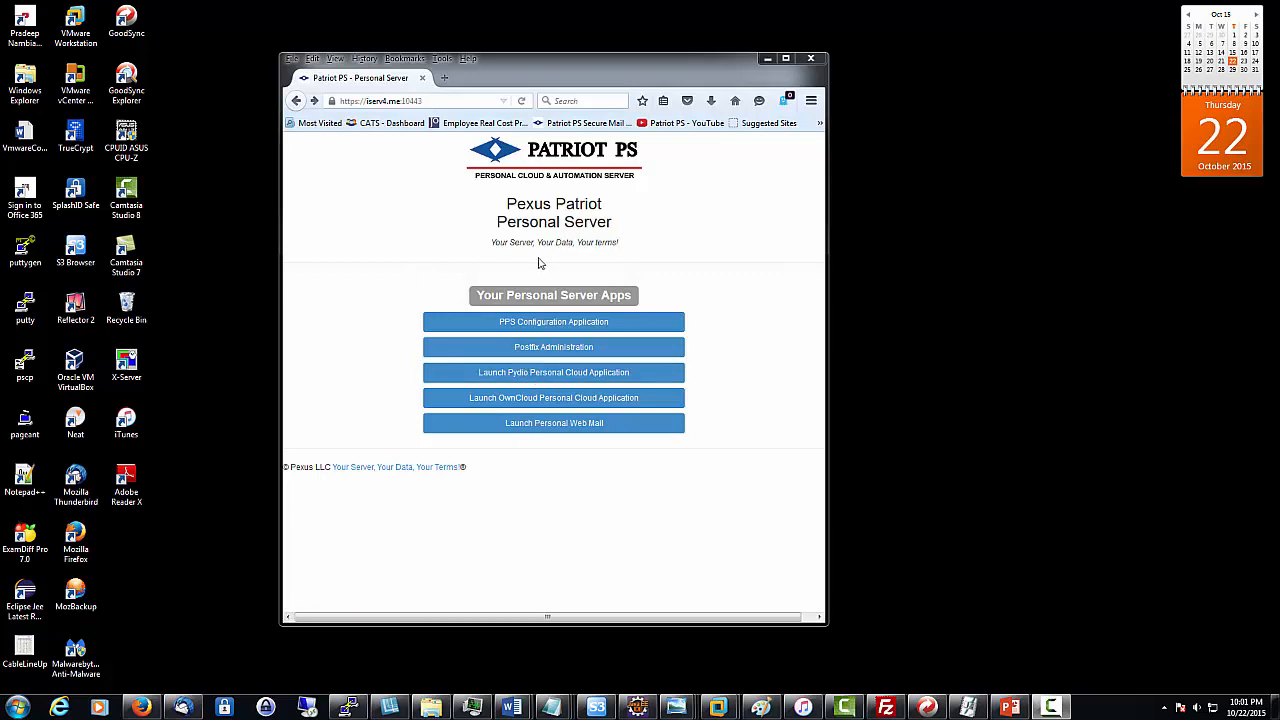
- Launch the Pydio personal cloud, check the iserv4.me server address, and show Penguins.jpg's details
left_click(568, 374)
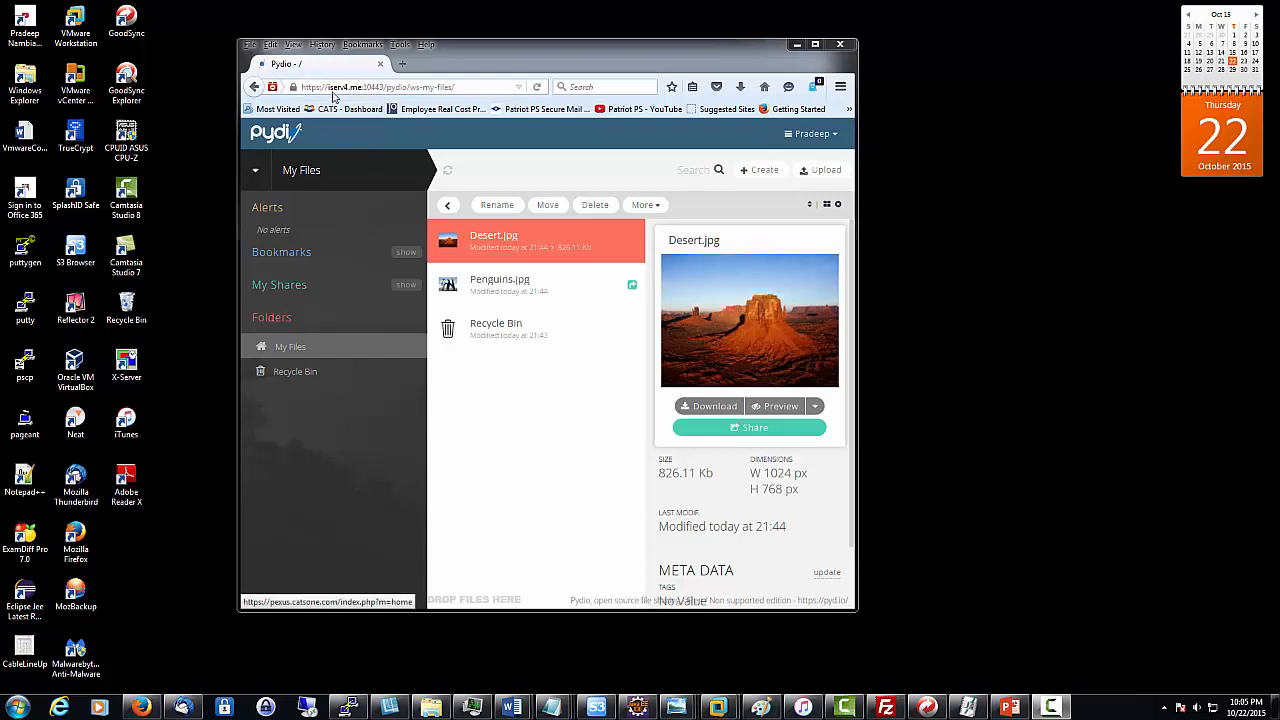
left_click_drag(328, 87, 366, 87)
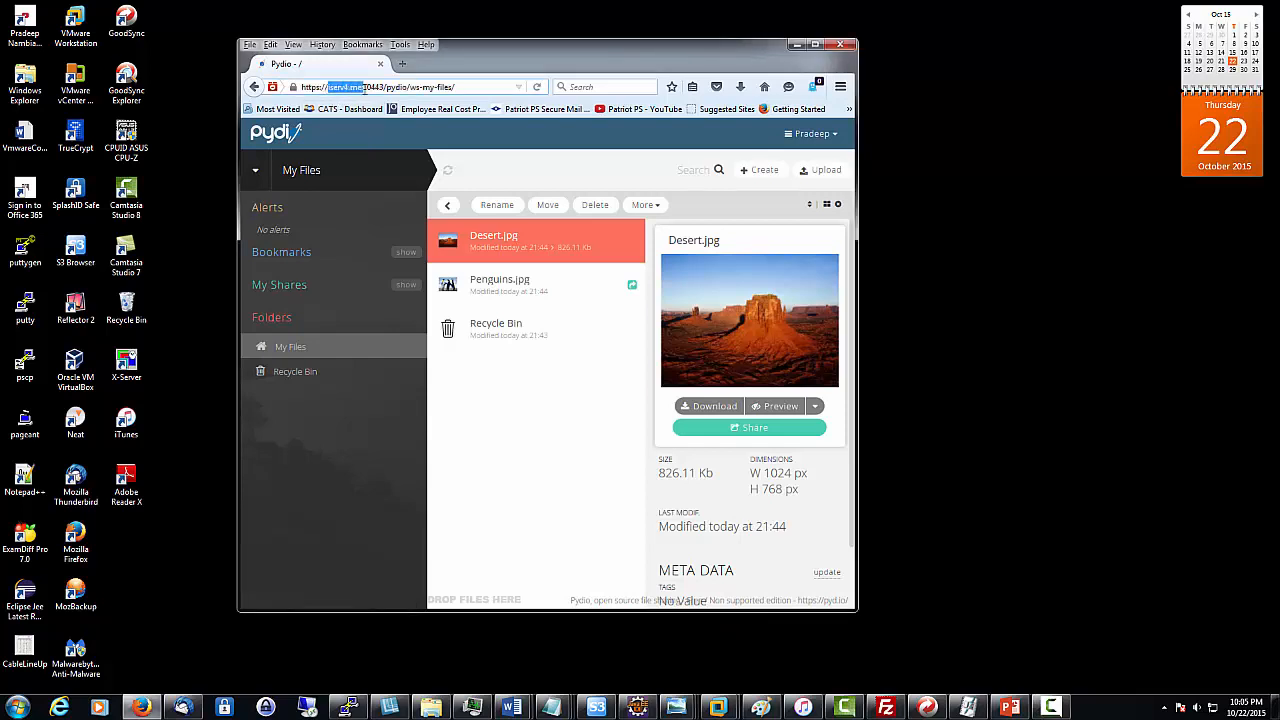
left_click(352, 87)
left_click(519, 288)
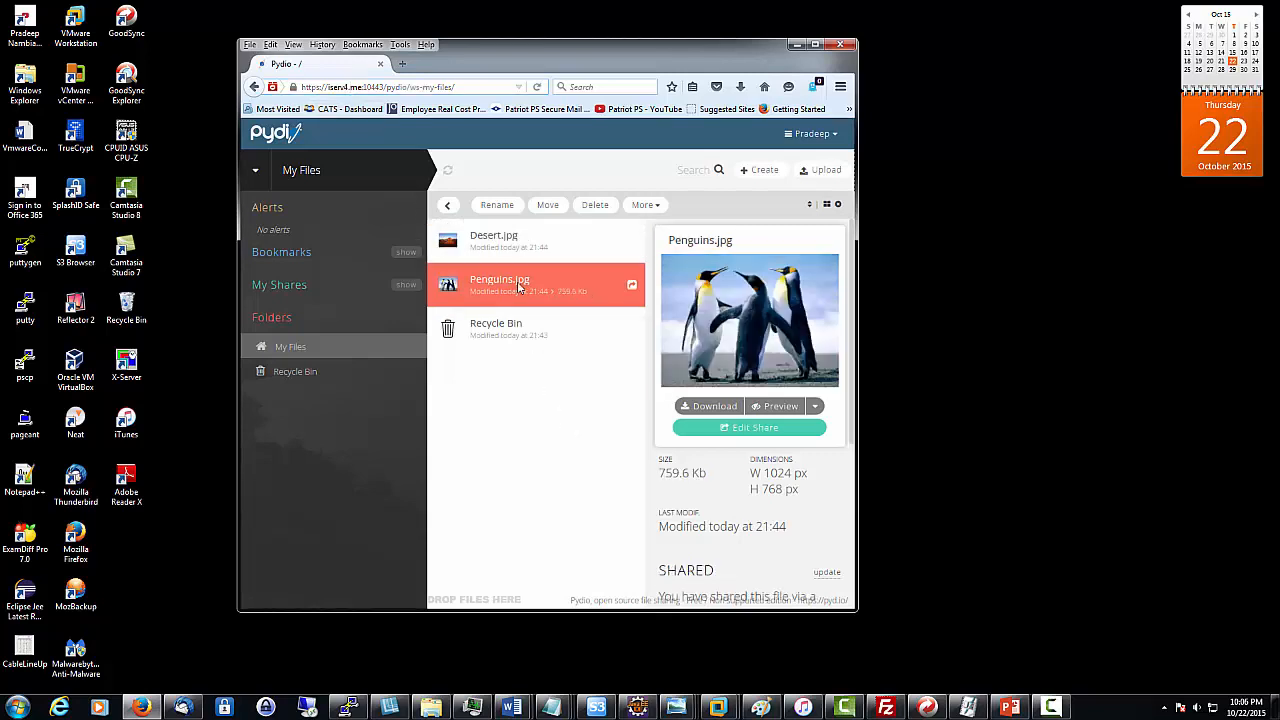
- Generate a public link for Desert.jpg with description 'Desert', handle 'desert', and default security settings
right_click(519, 288)
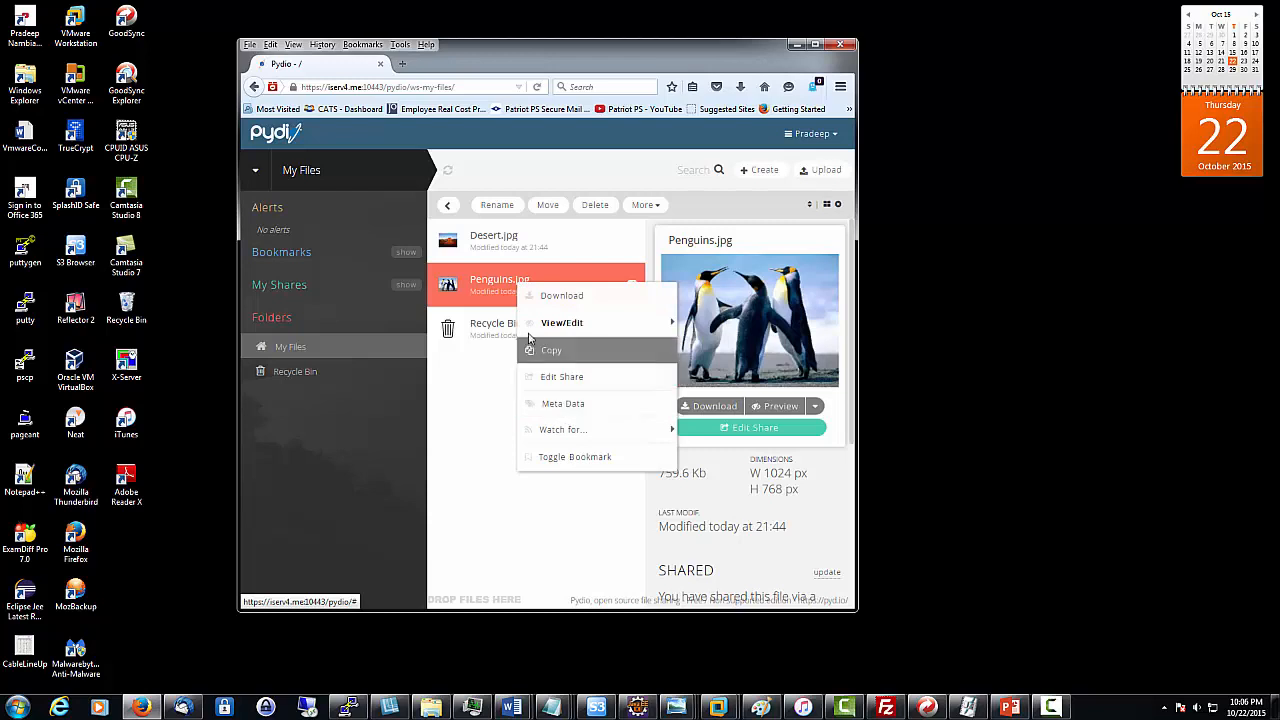
right_click(512, 240)
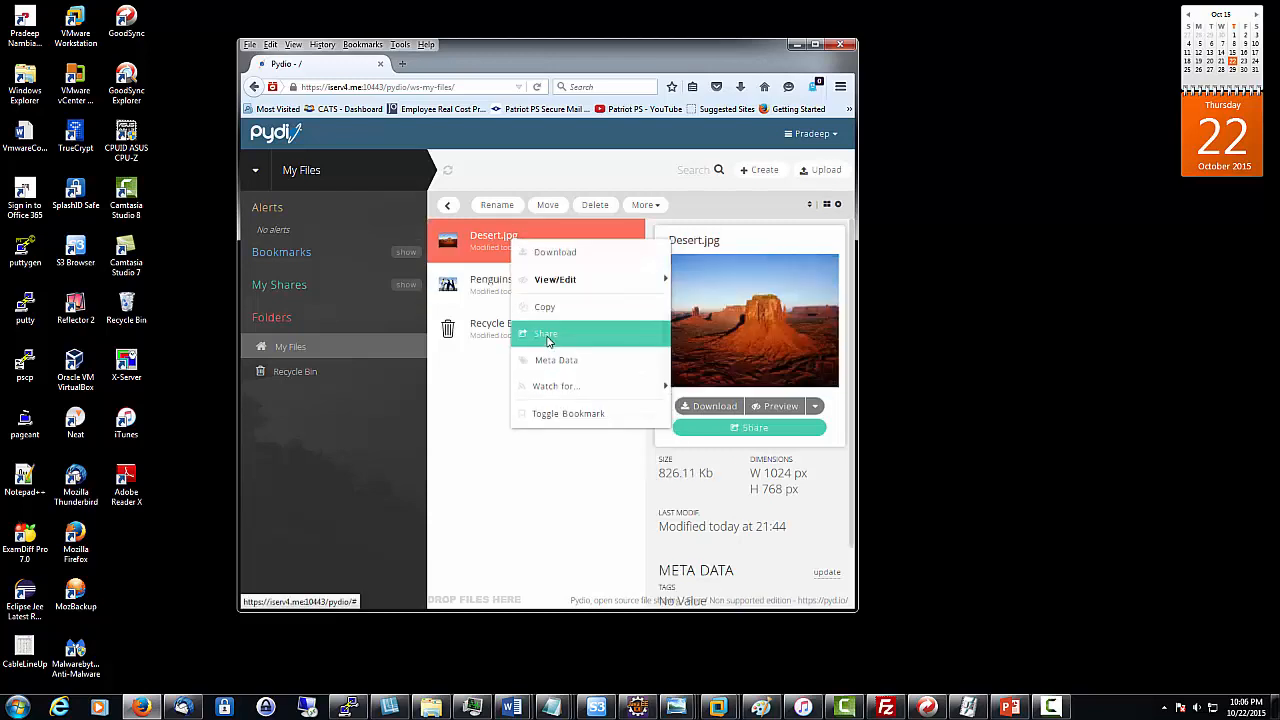
left_click(546, 338)
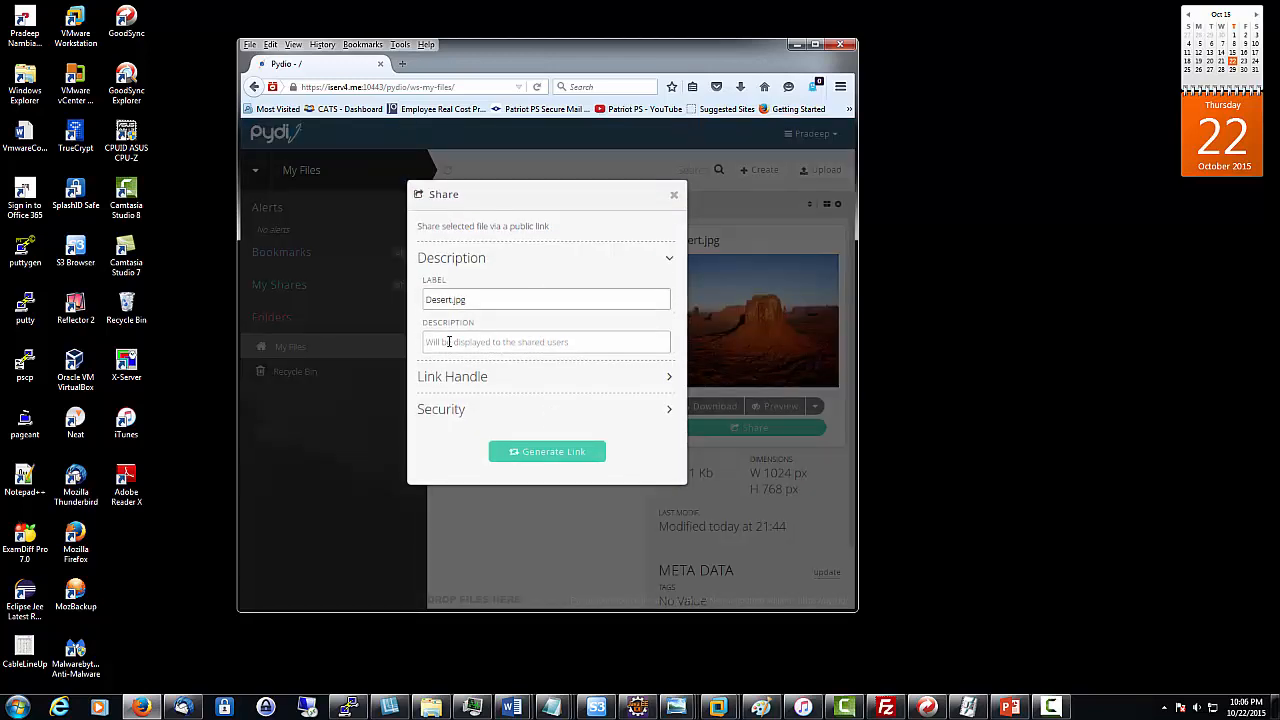
type("Desert")
left_click(466, 378)
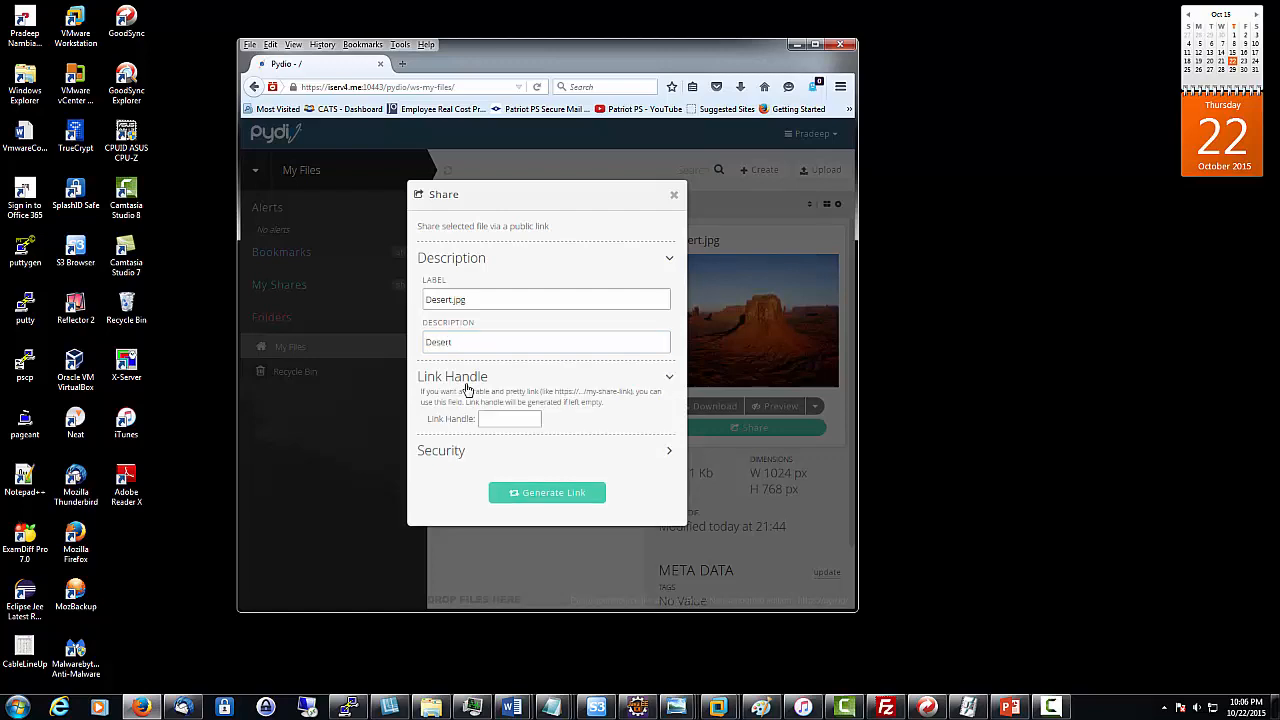
left_click(494, 418)
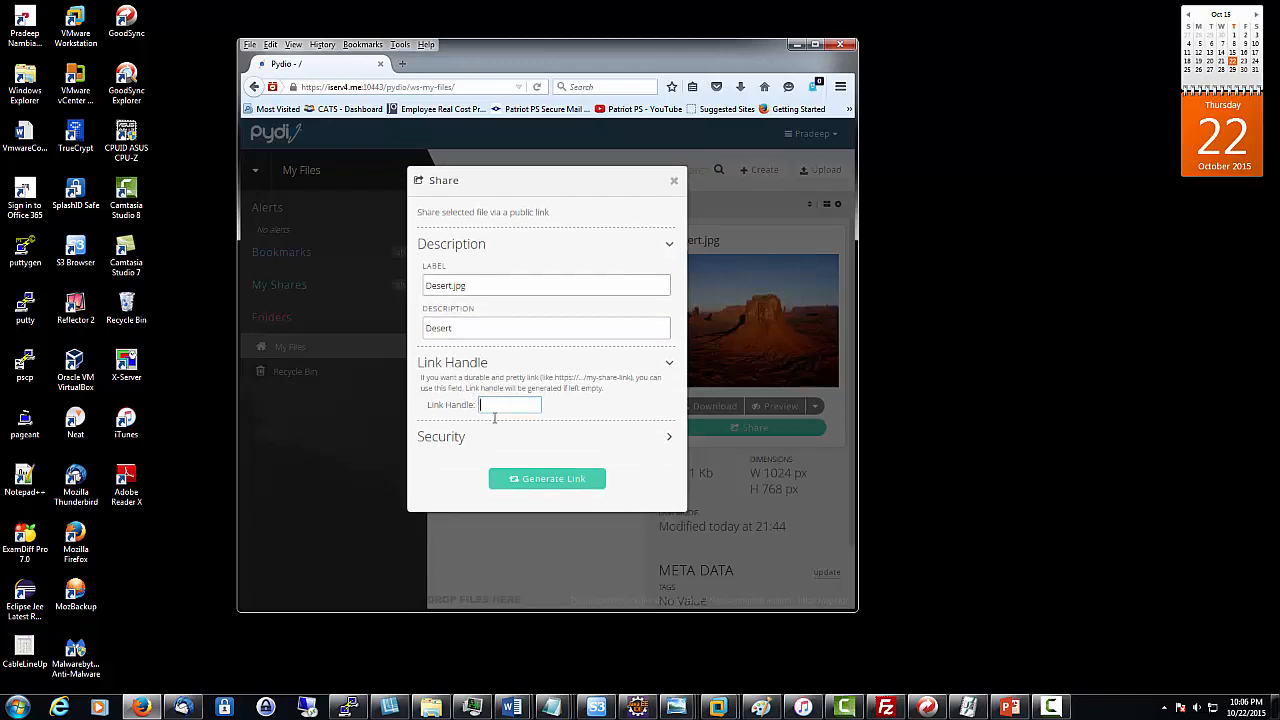
type("desert")
left_click(598, 438)
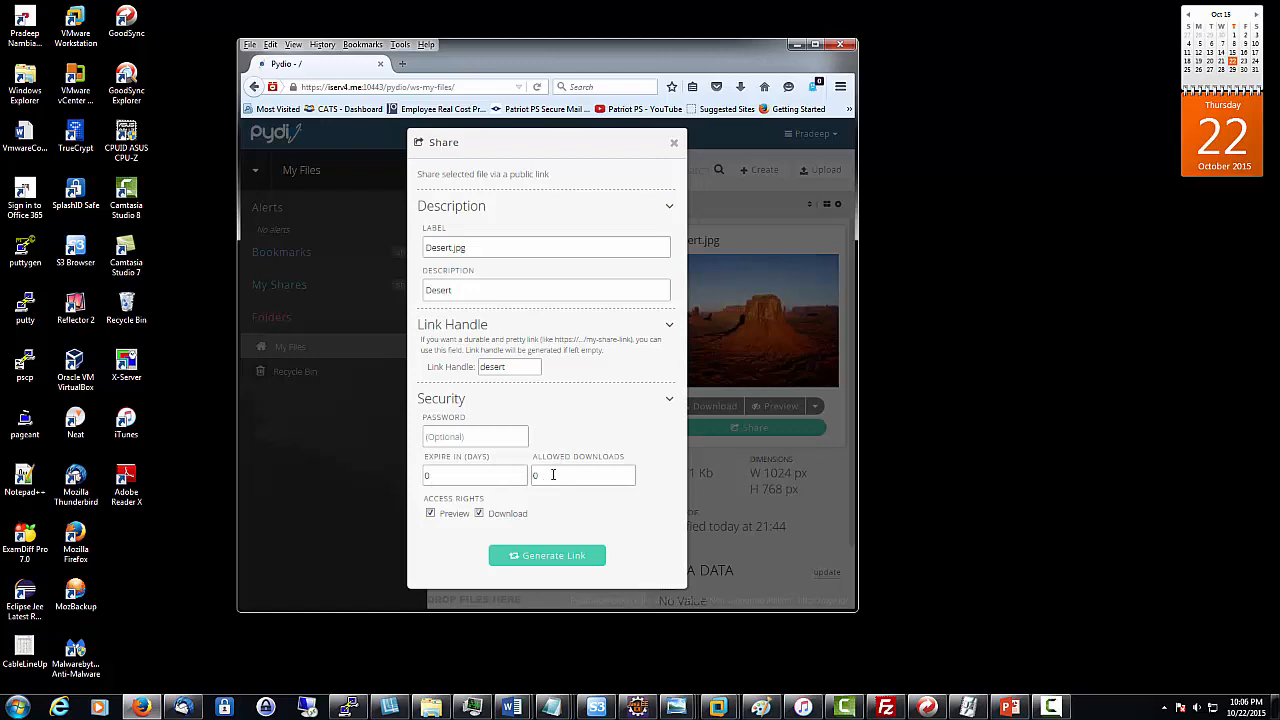
left_click(551, 558)
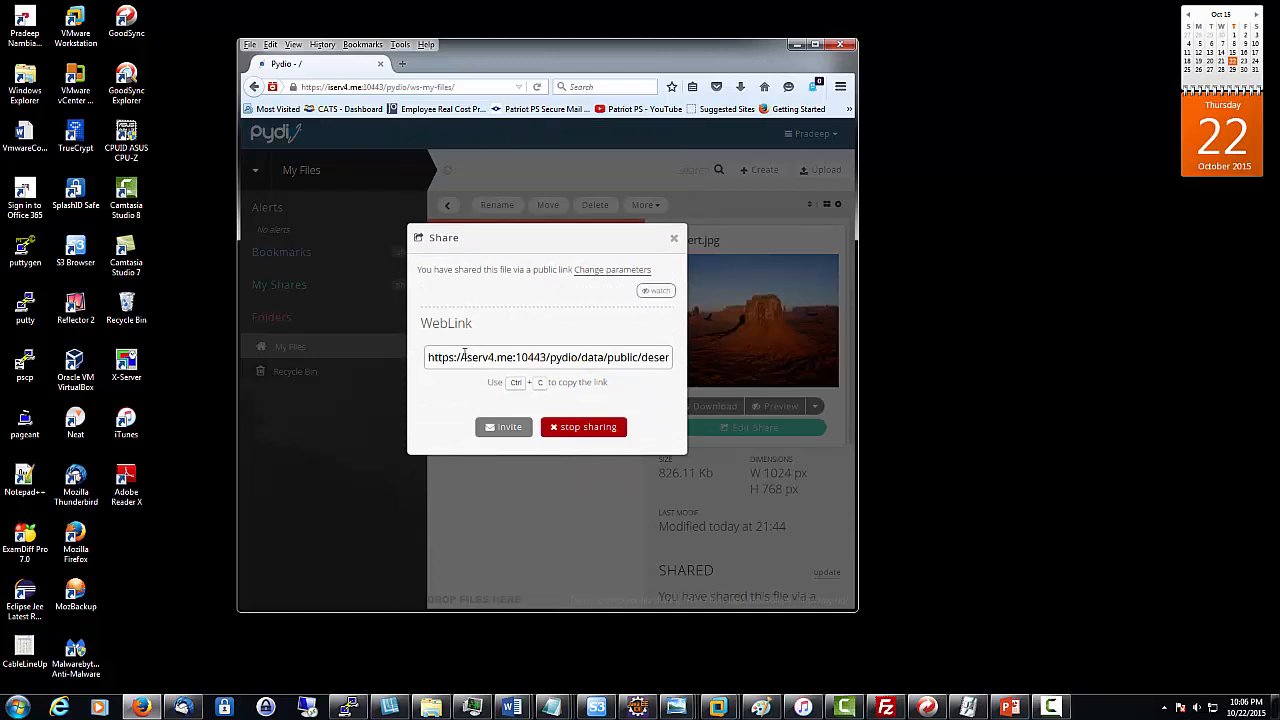
- Send a Pydio Share invitation containing the Desert.jpg link to the user's own e-mail address
left_click_drag(465, 357, 548, 357)
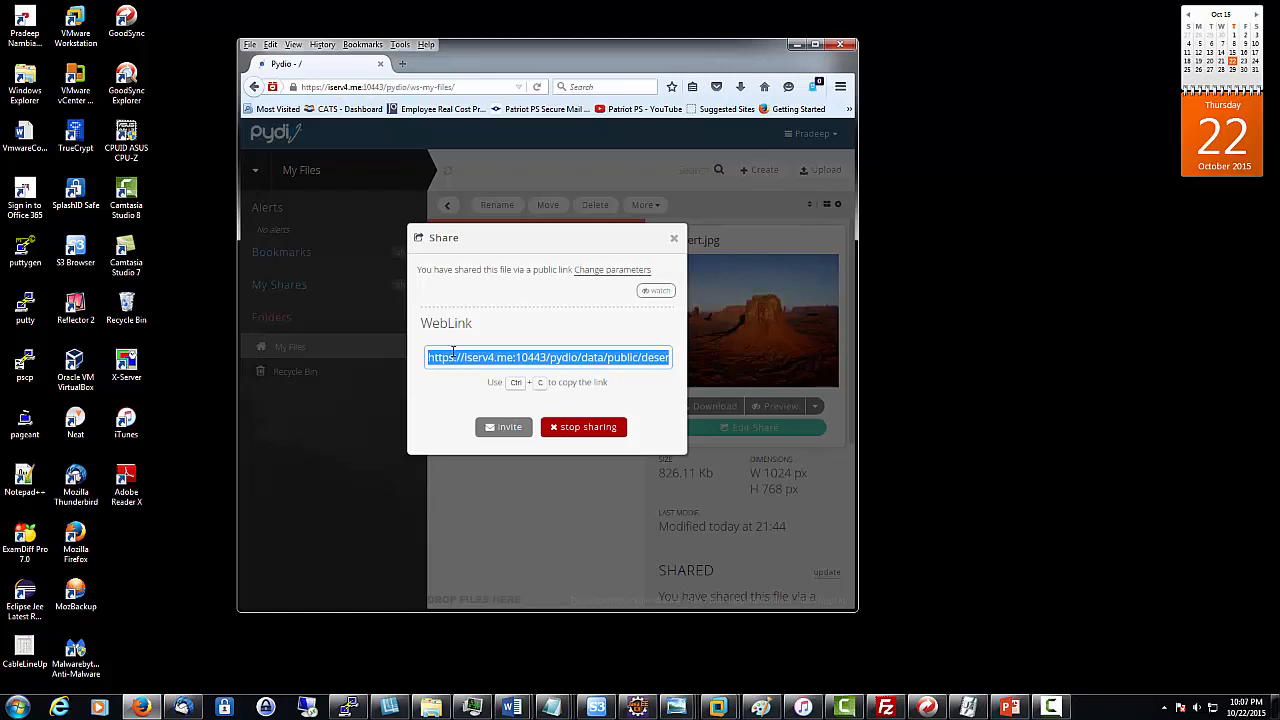
left_click(507, 437)
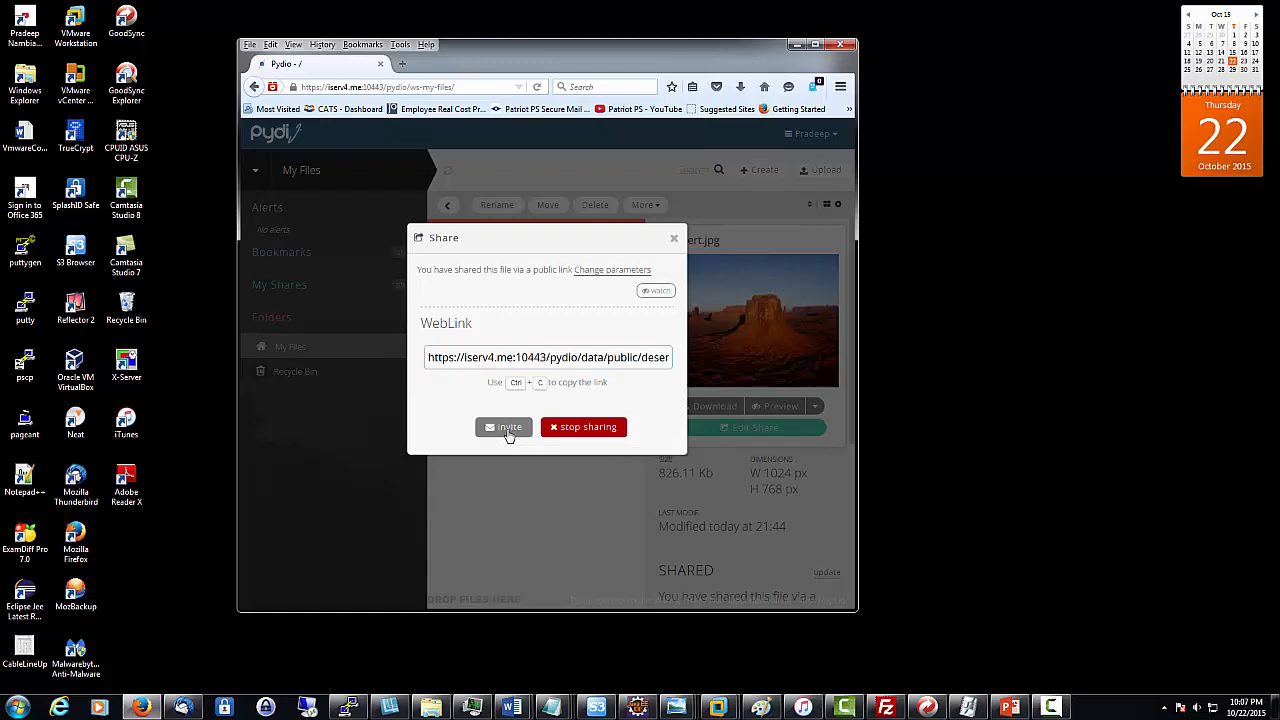
left_click(484, 310)
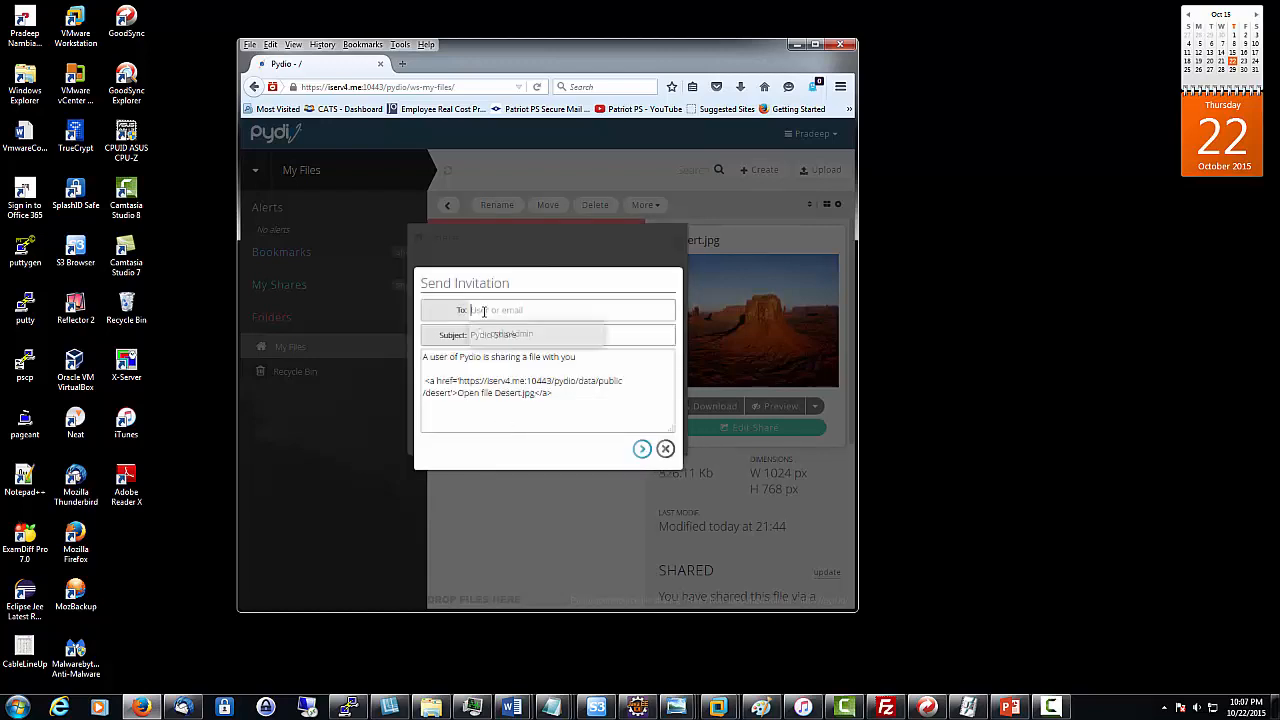
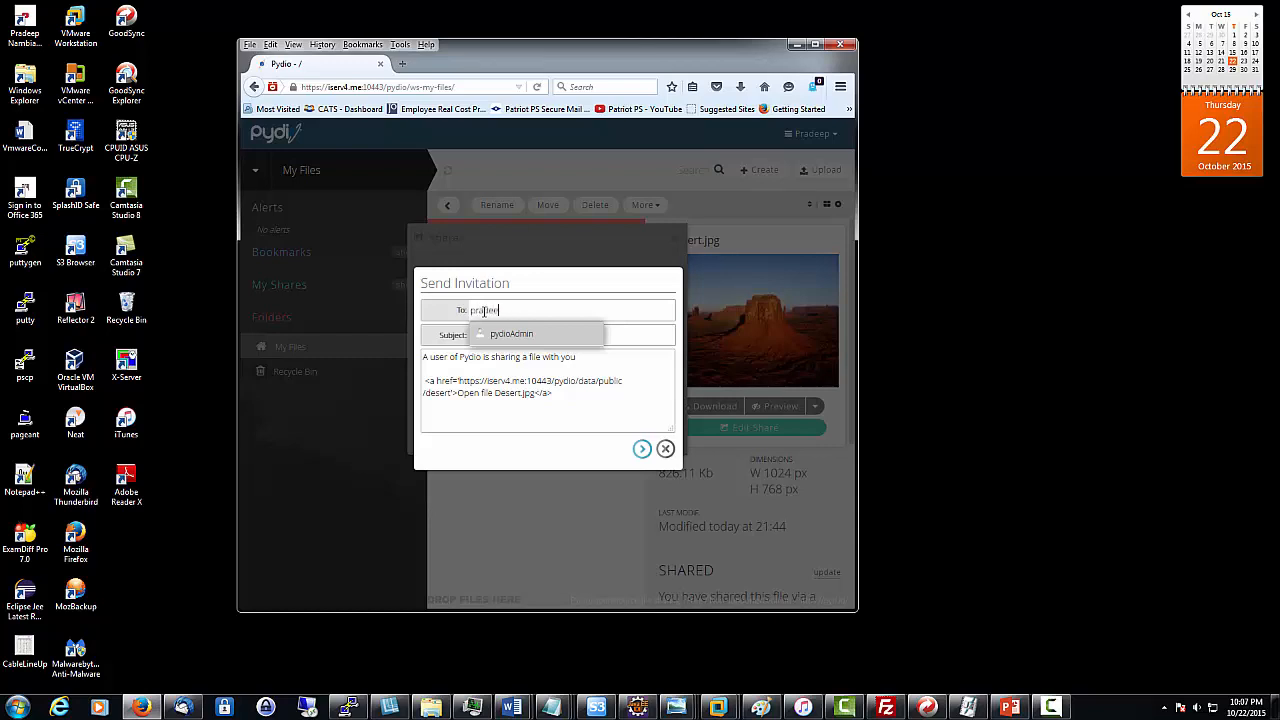
key("Return")
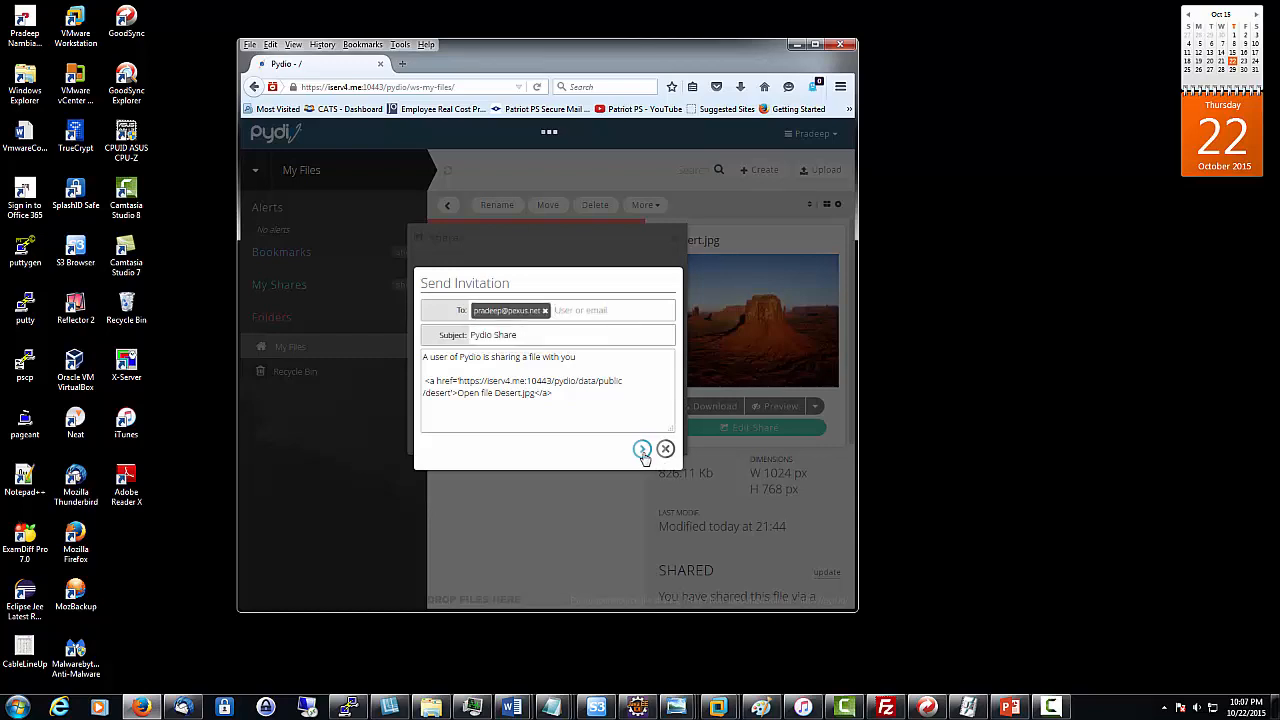
left_click(642, 450)
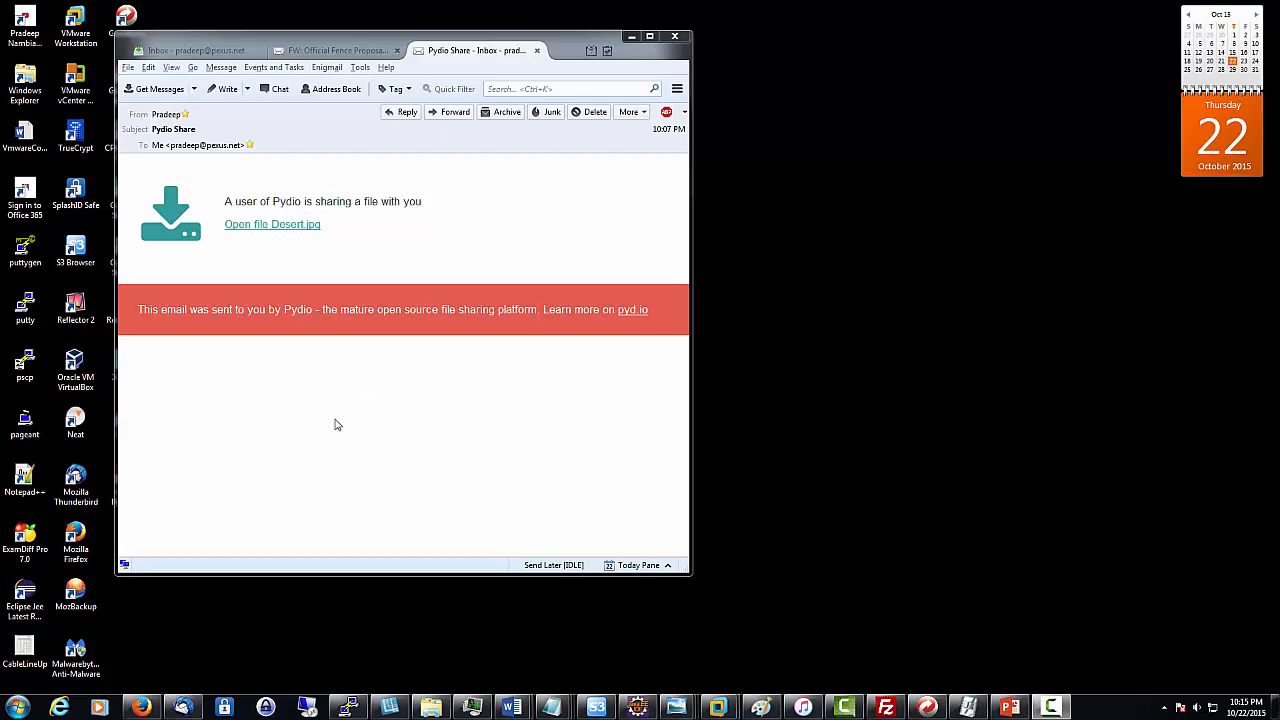
- Open Desert.jpg through the link in the received Pydio Share e-mail
left_click(287, 230)
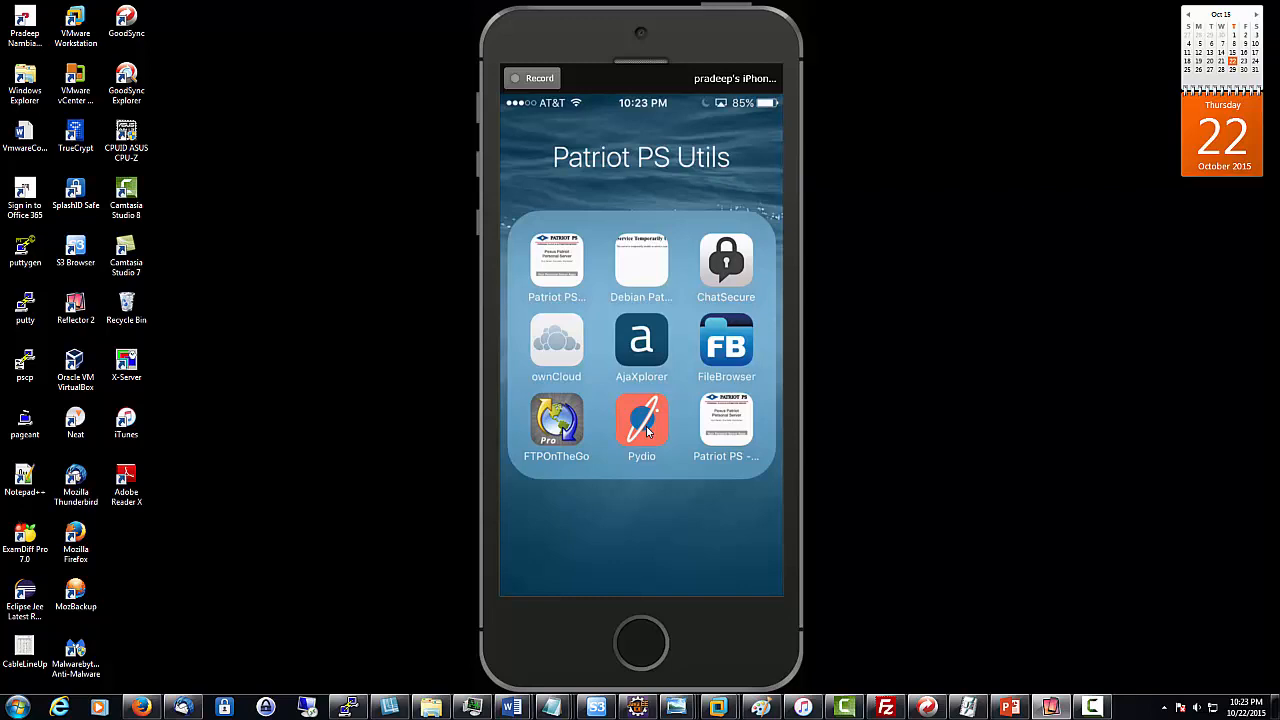
- Launch the Pydio app from the Patriot PS Utils folder on the iPhone
left_click(646, 428)
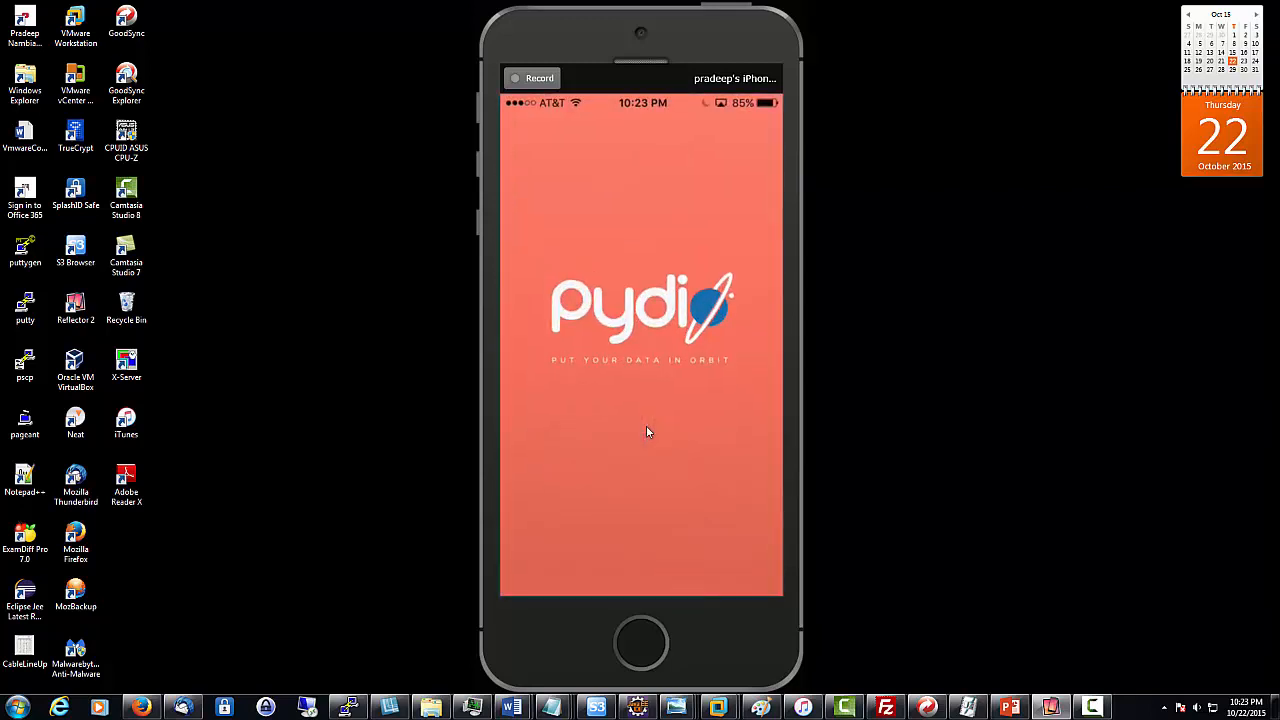